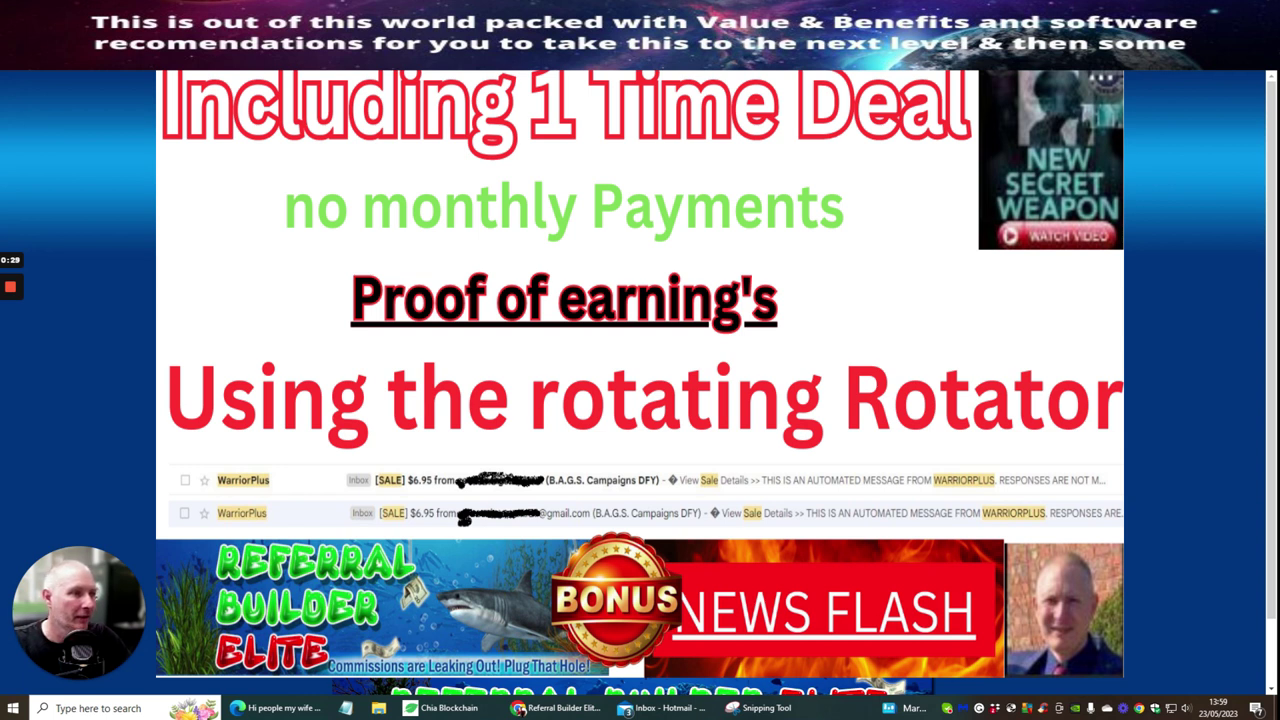
Switch to the Full Page Ad page listing the rotating bonus-page ad with 2 total hits
key(ctrl+Tab)
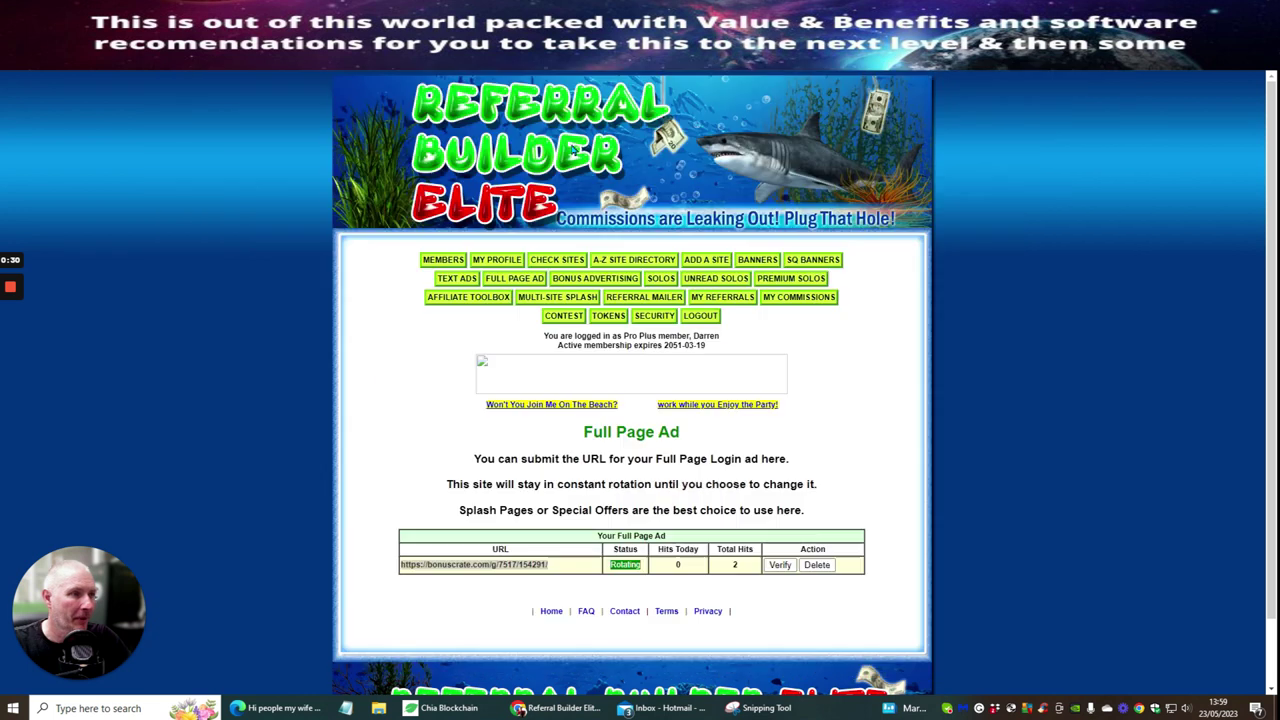
Check the affiliate link under My Referrals, then return to the Members Area to read the Pro Plus membership status
click(718, 298)
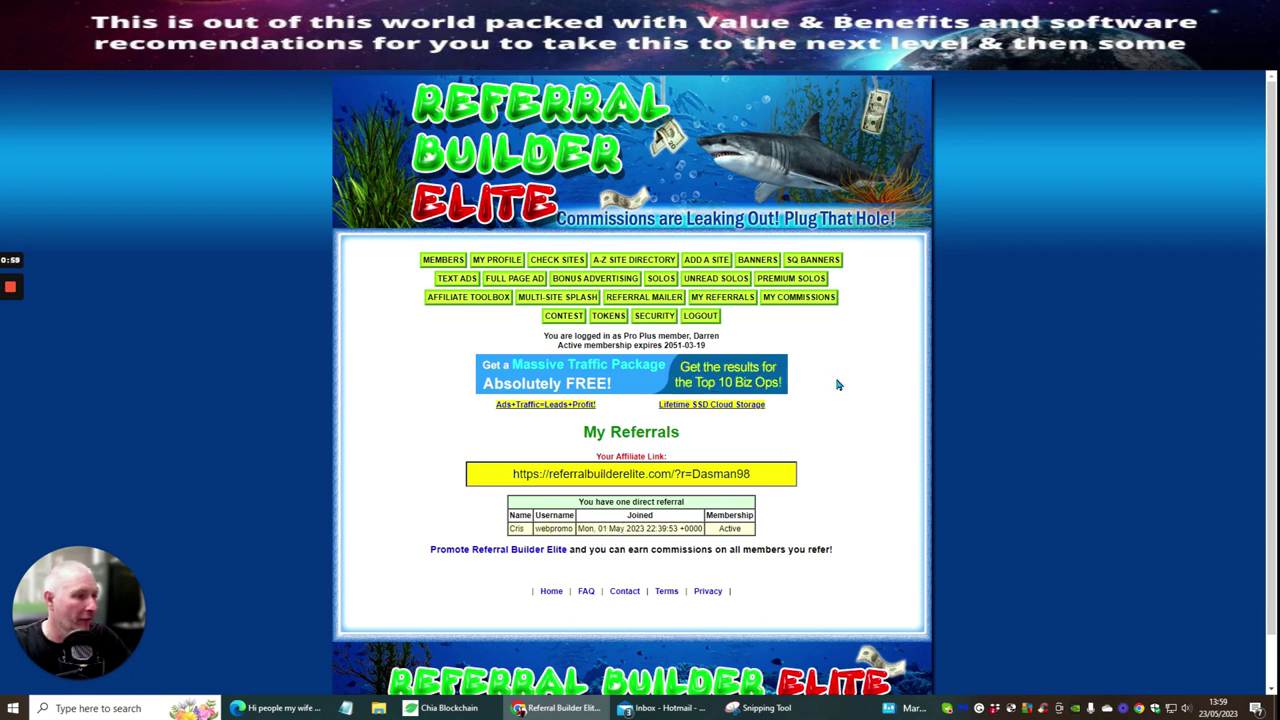
drag(490, 472, 764, 472)
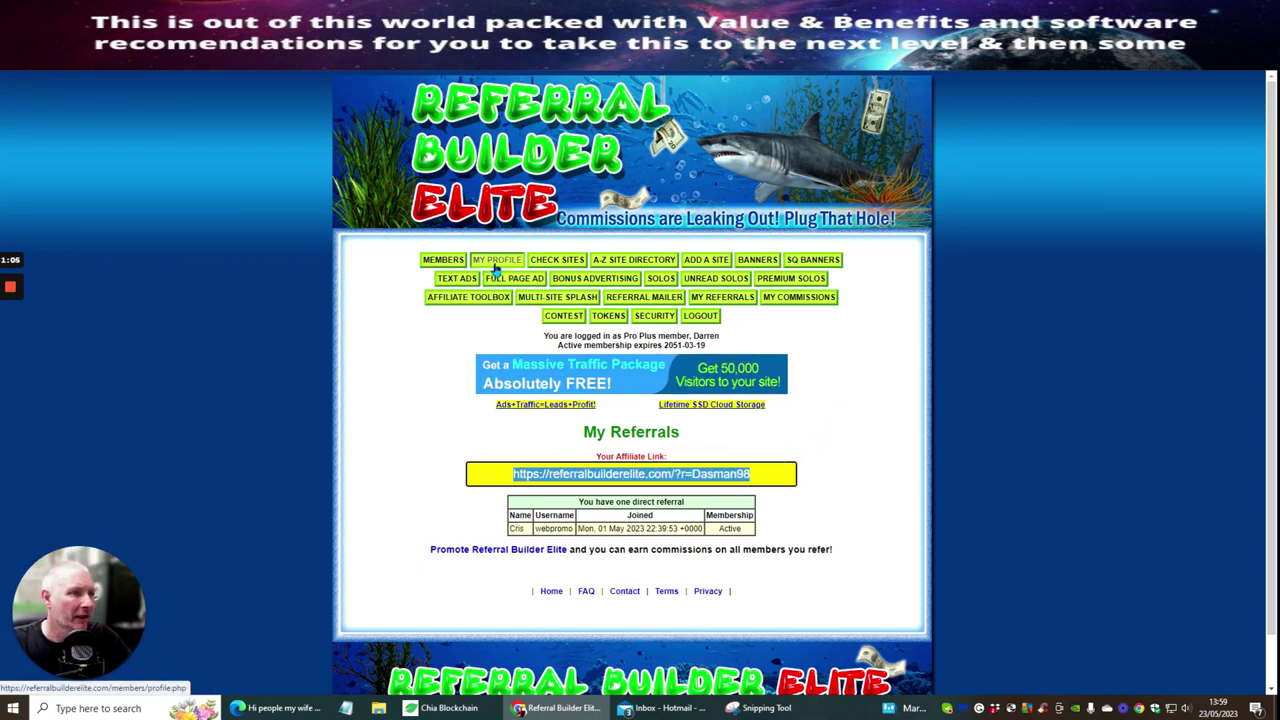
click(443, 260)
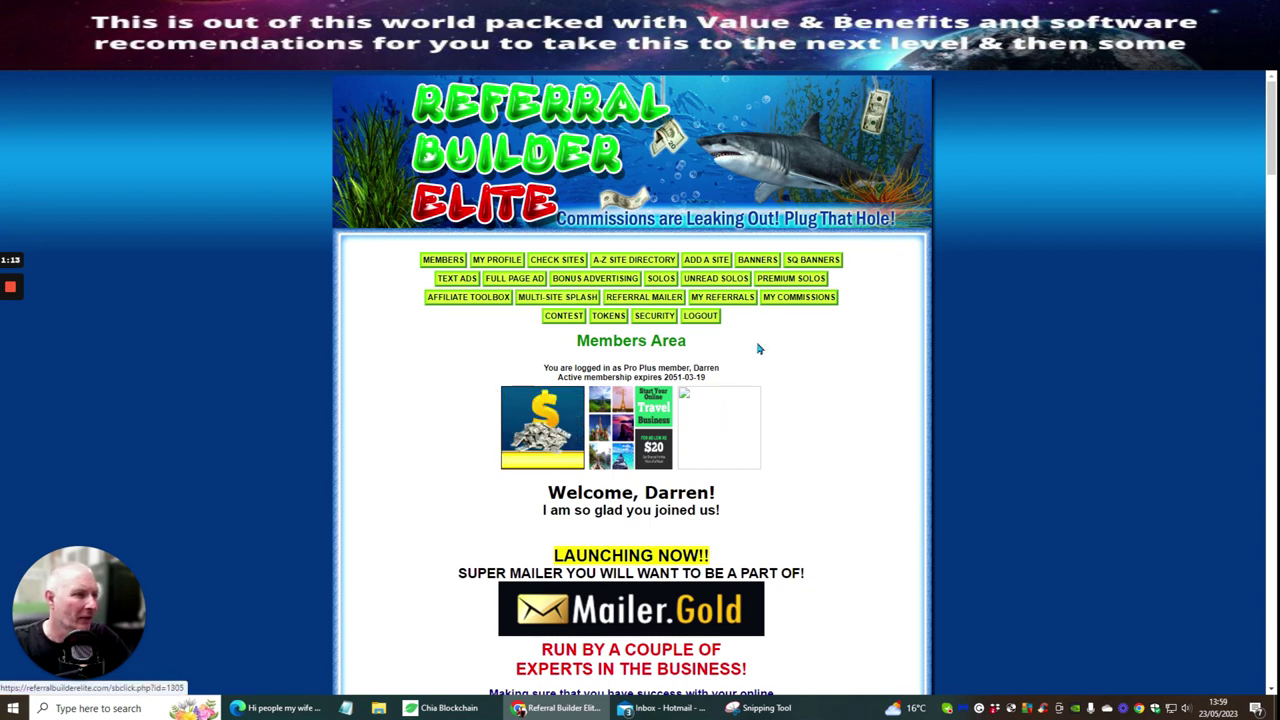
drag(624, 370, 820, 375)
click(820, 375)
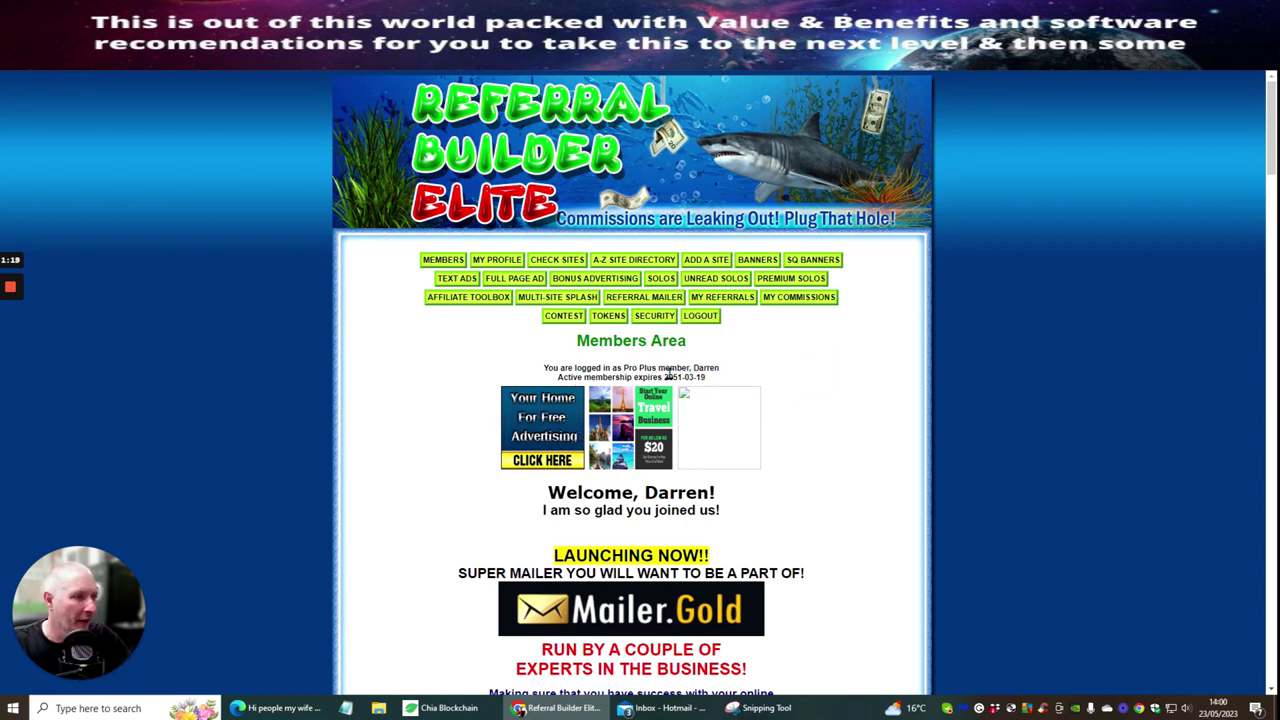
Scroll through the Members Area instructions and back to the top
scroll(806, 380, down, 5)
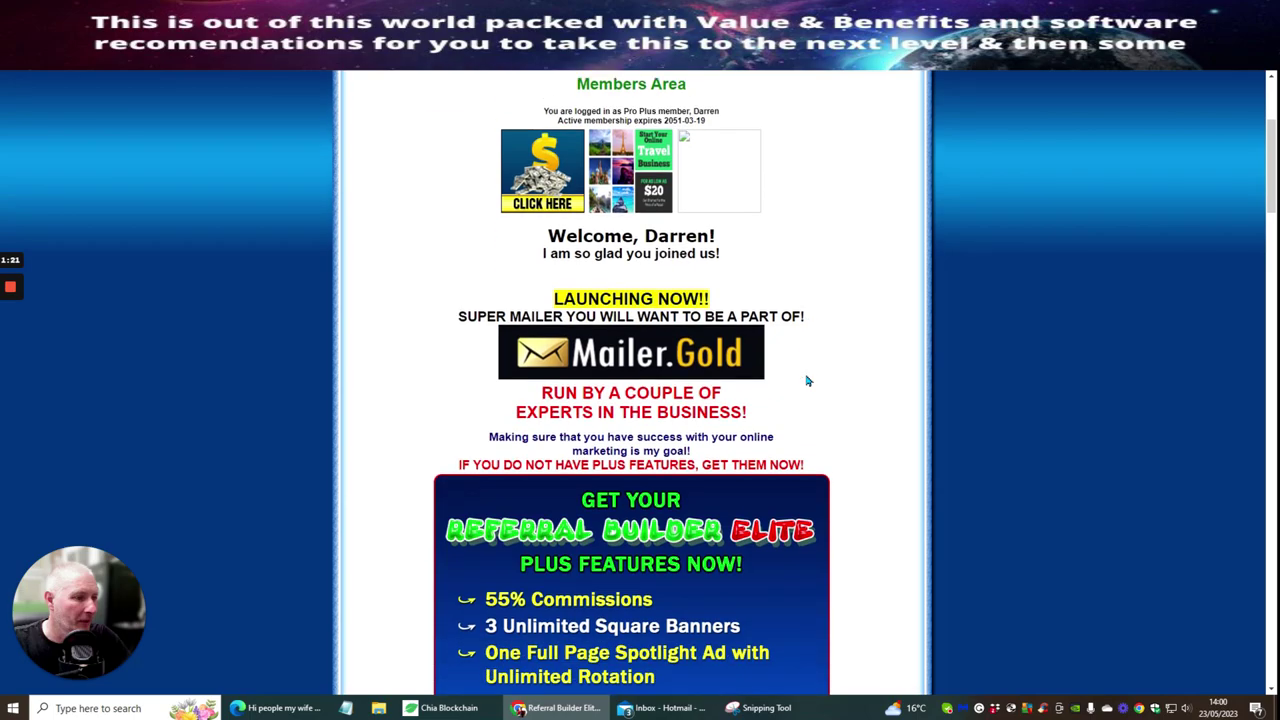
scroll(802, 374, down, 15)
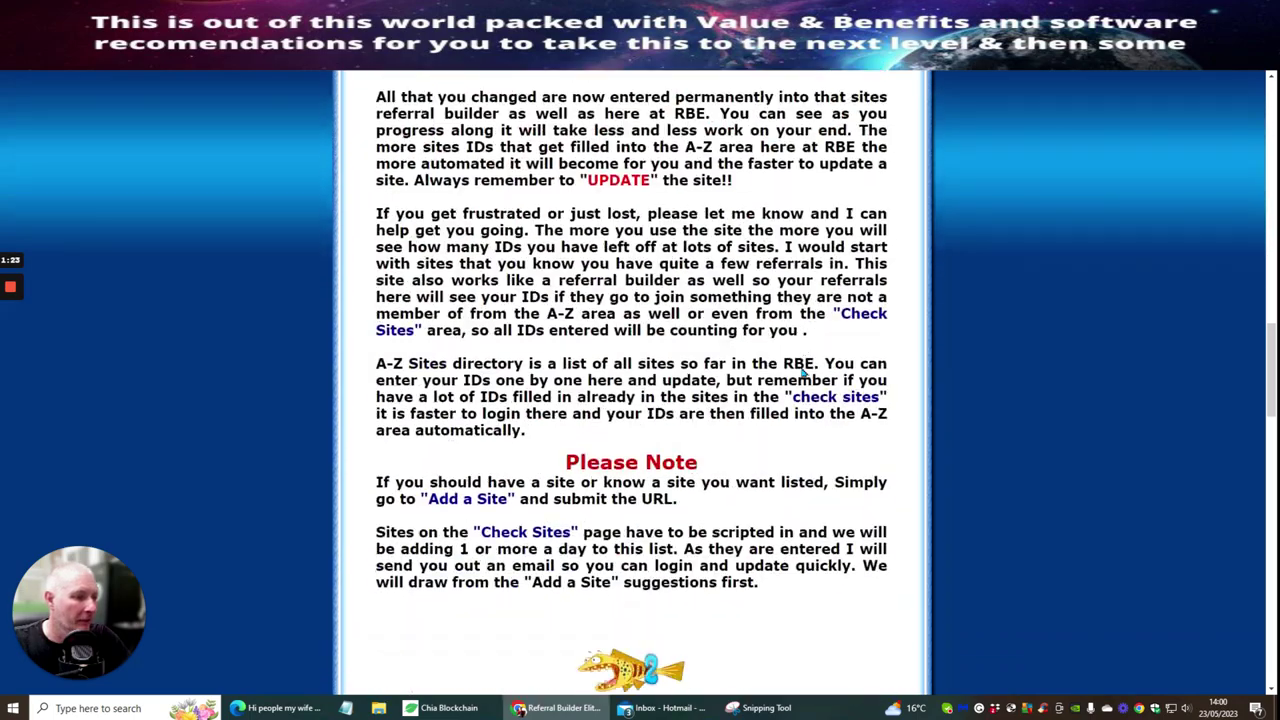
scroll(802, 372, down, 2)
scroll(800, 378, up, 14)
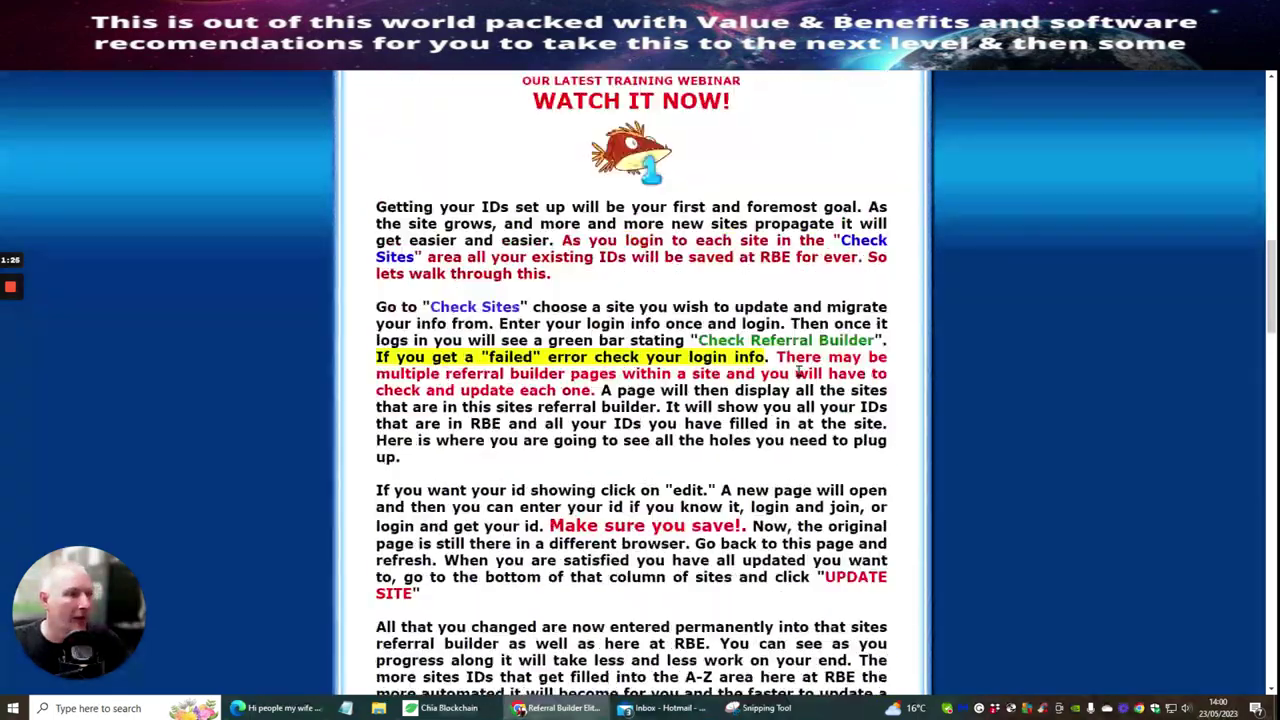
scroll(797, 385, up, 2)
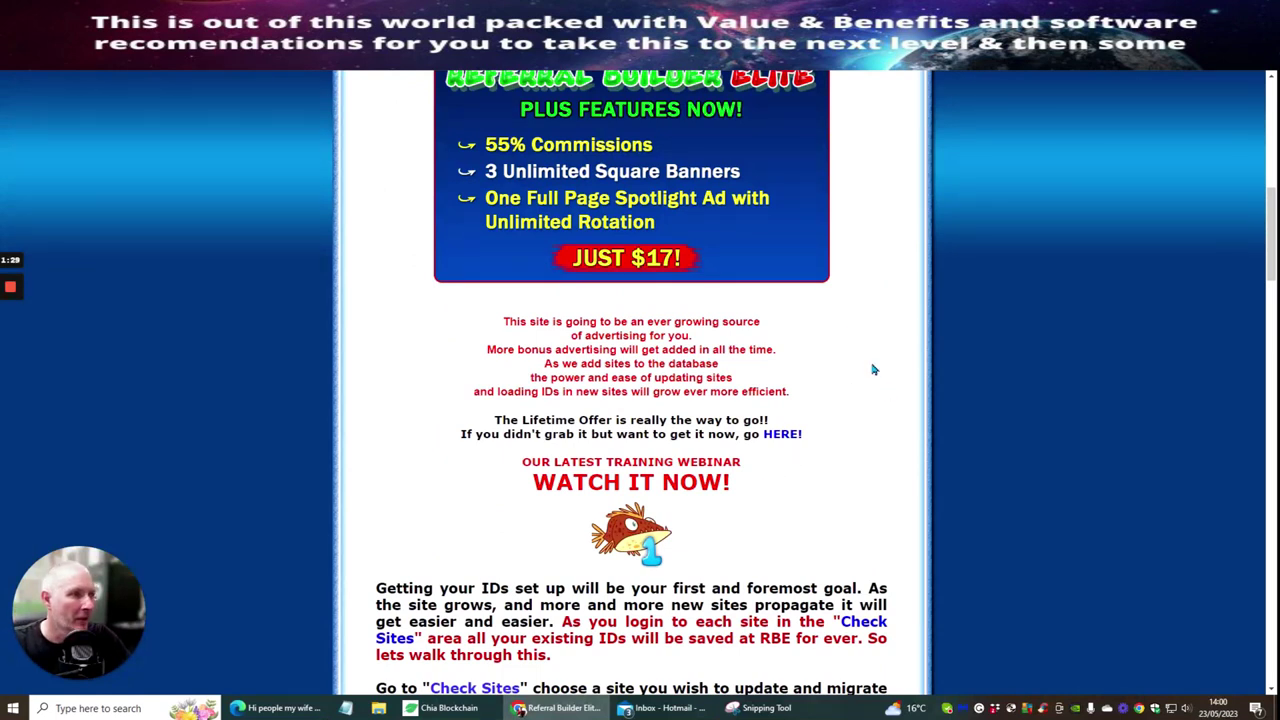
scroll(872, 370, down, 6)
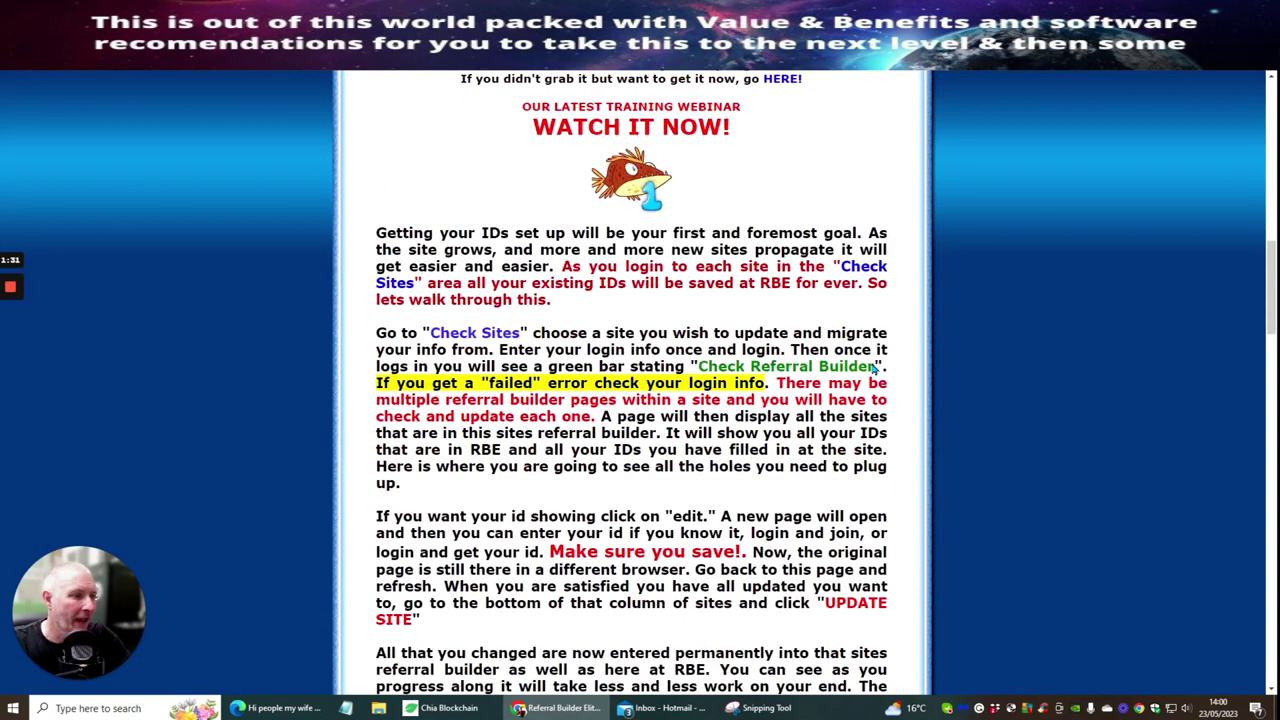
scroll(872, 370, up, 12)
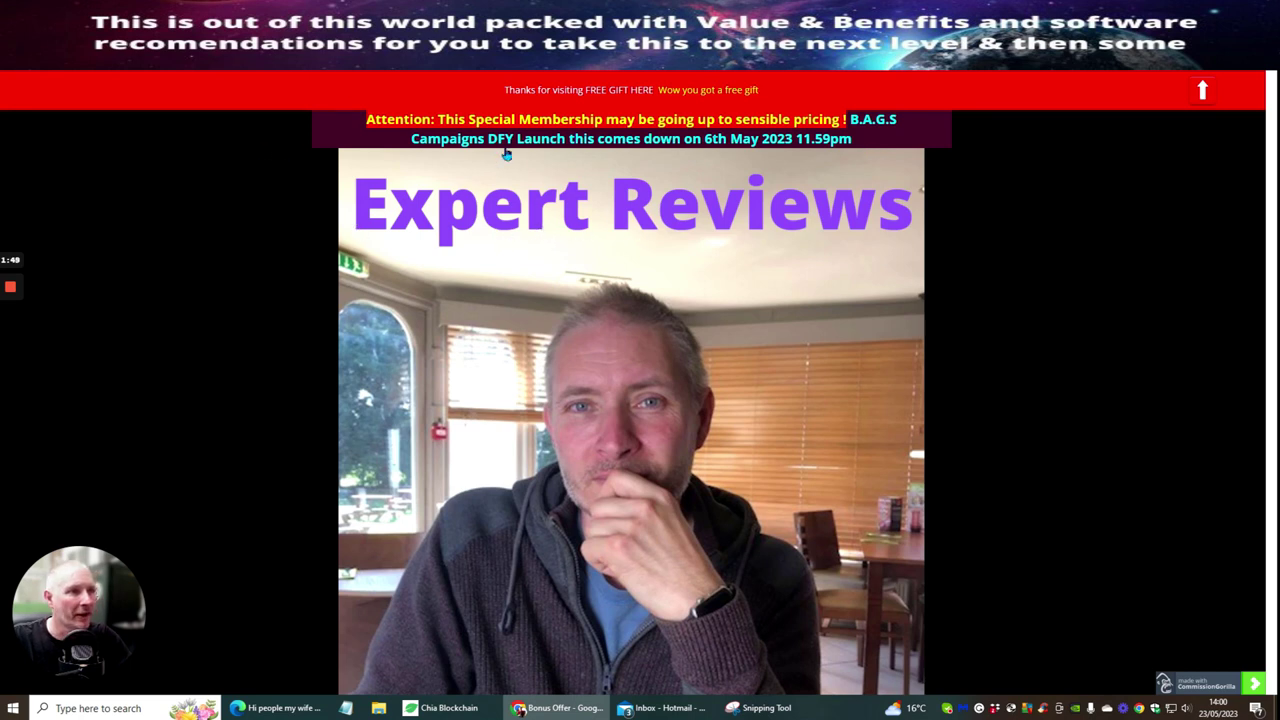
Scroll the B.A.G.S bonus page past the $6.95 Limited Time Offer down to the Aweber-setup bonus video
scroll(862, 209, down, 6)
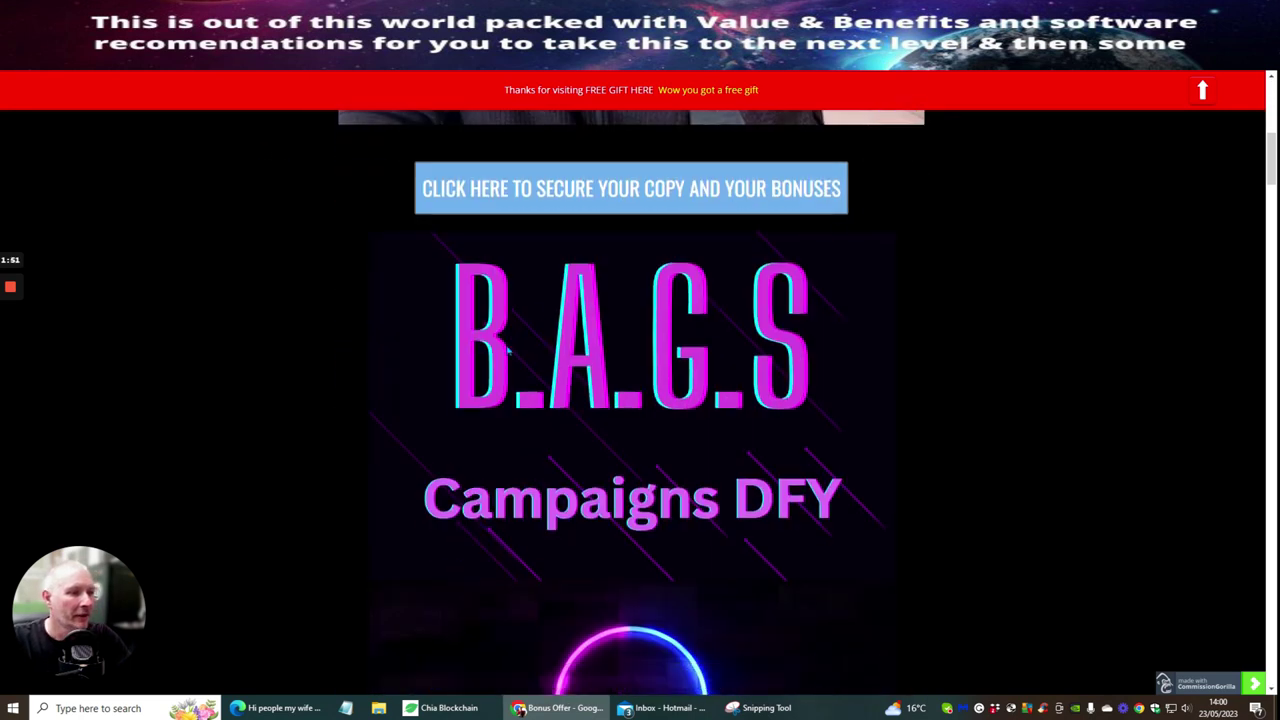
scroll(688, 323, down, 6)
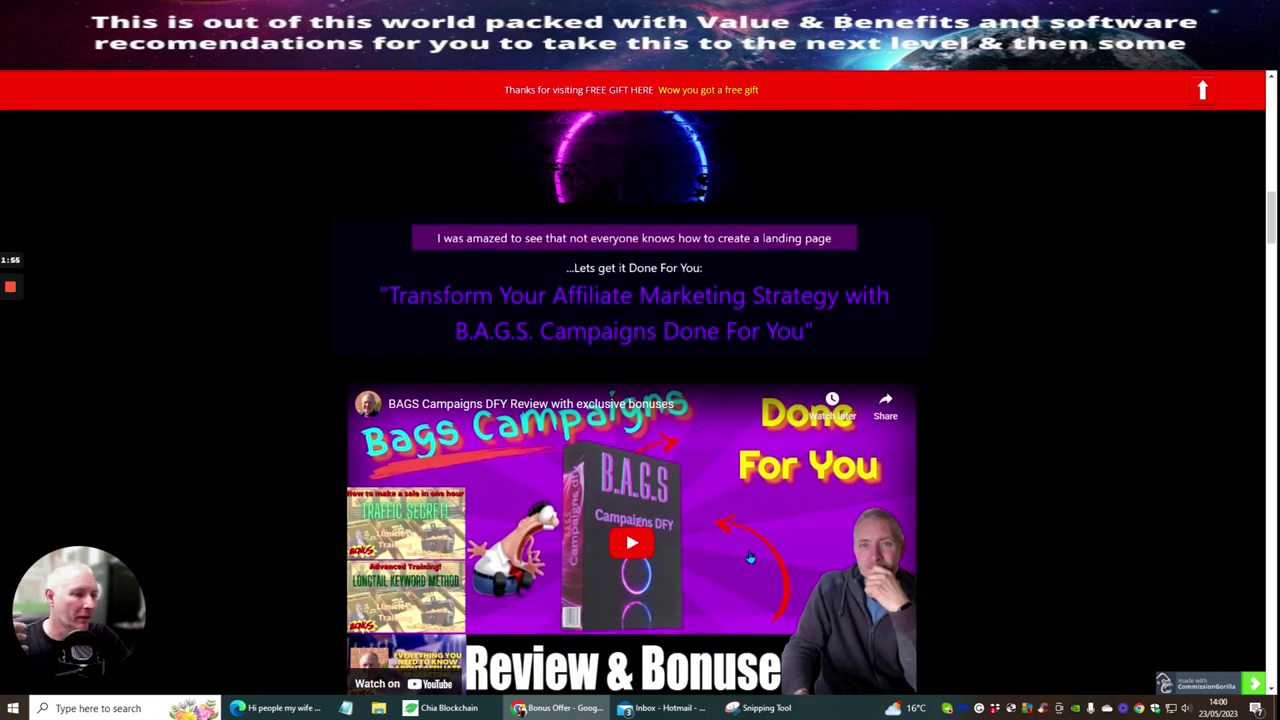
scroll(765, 518, down, 9)
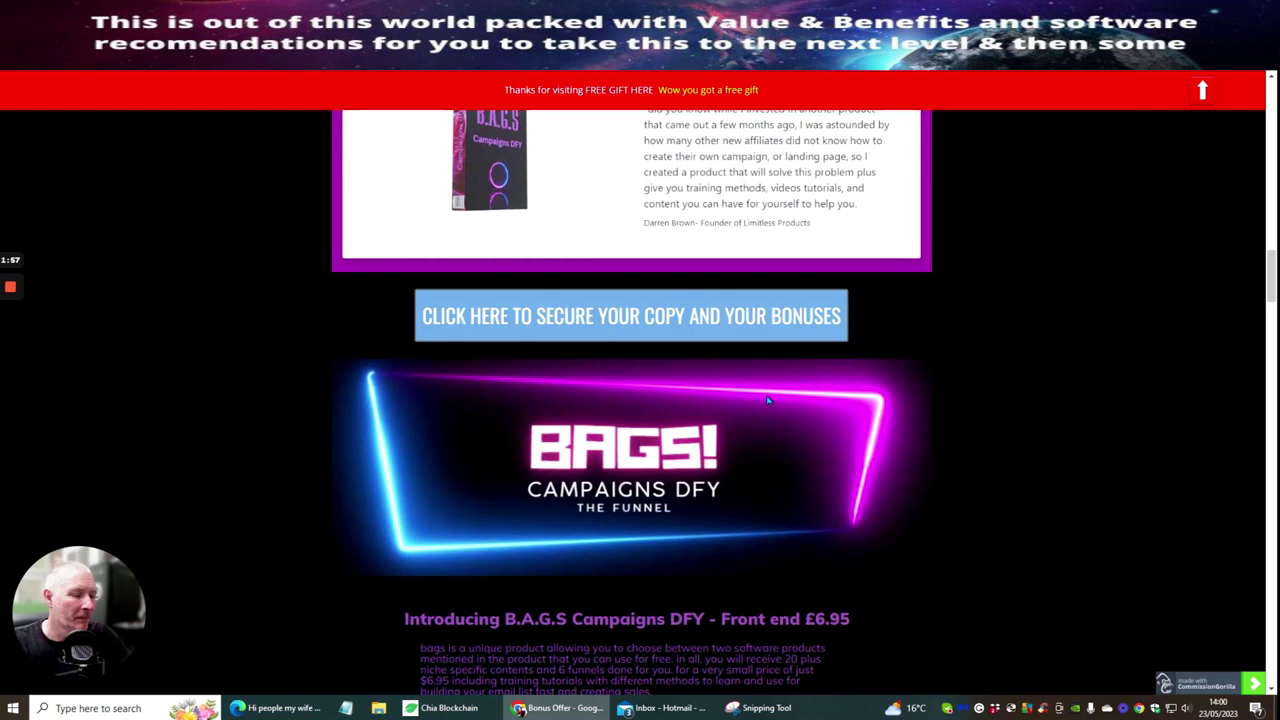
scroll(740, 410, down, 1)
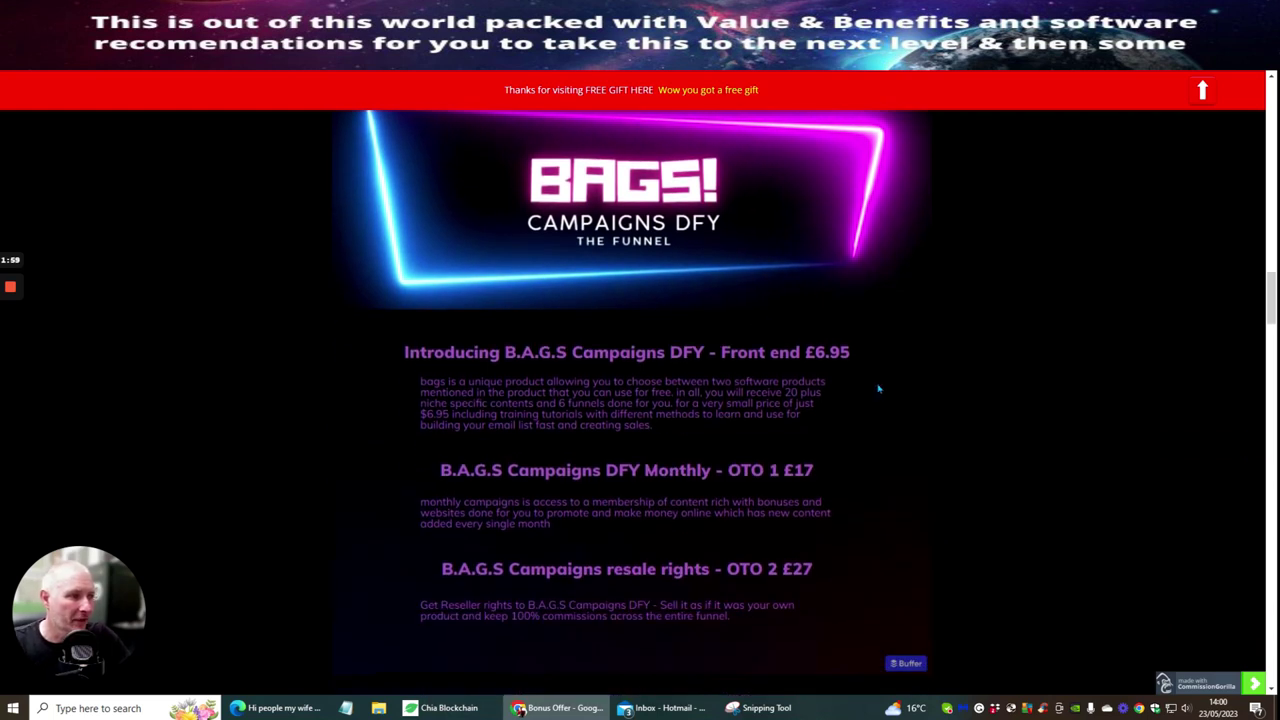
scroll(878, 388, down, 1)
scroll(627, 413, up, 1)
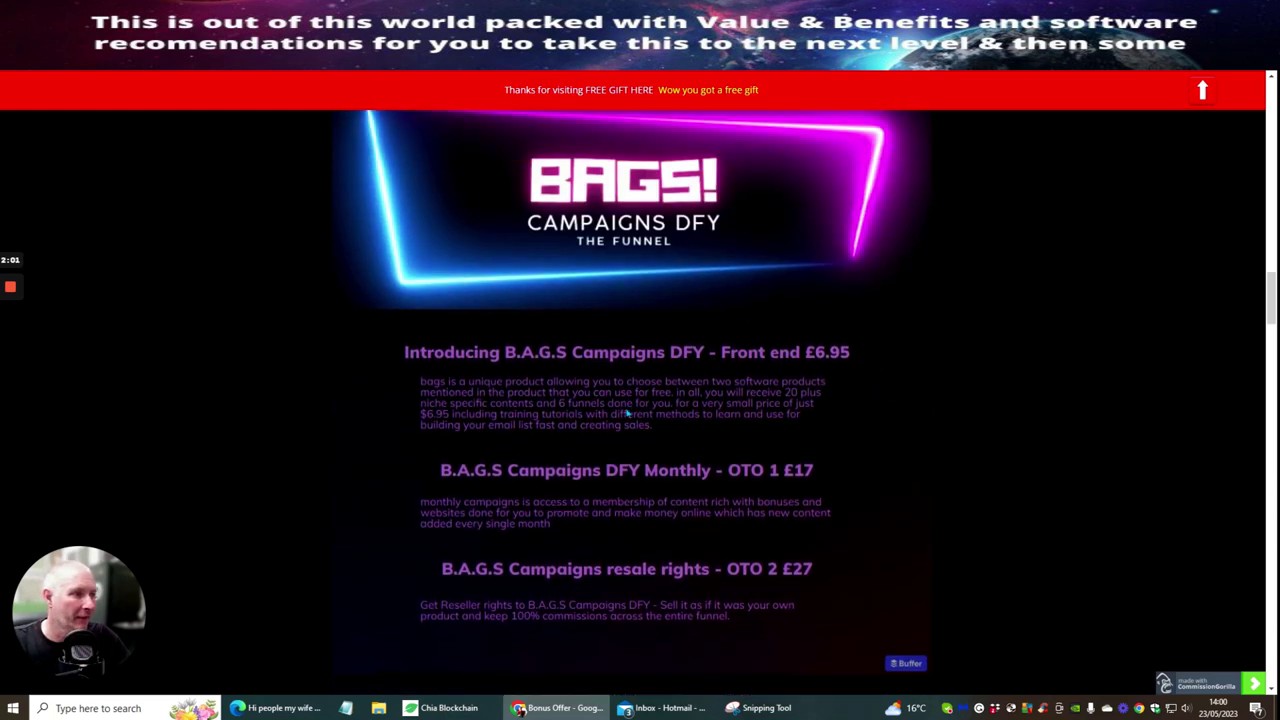
click(822, 352)
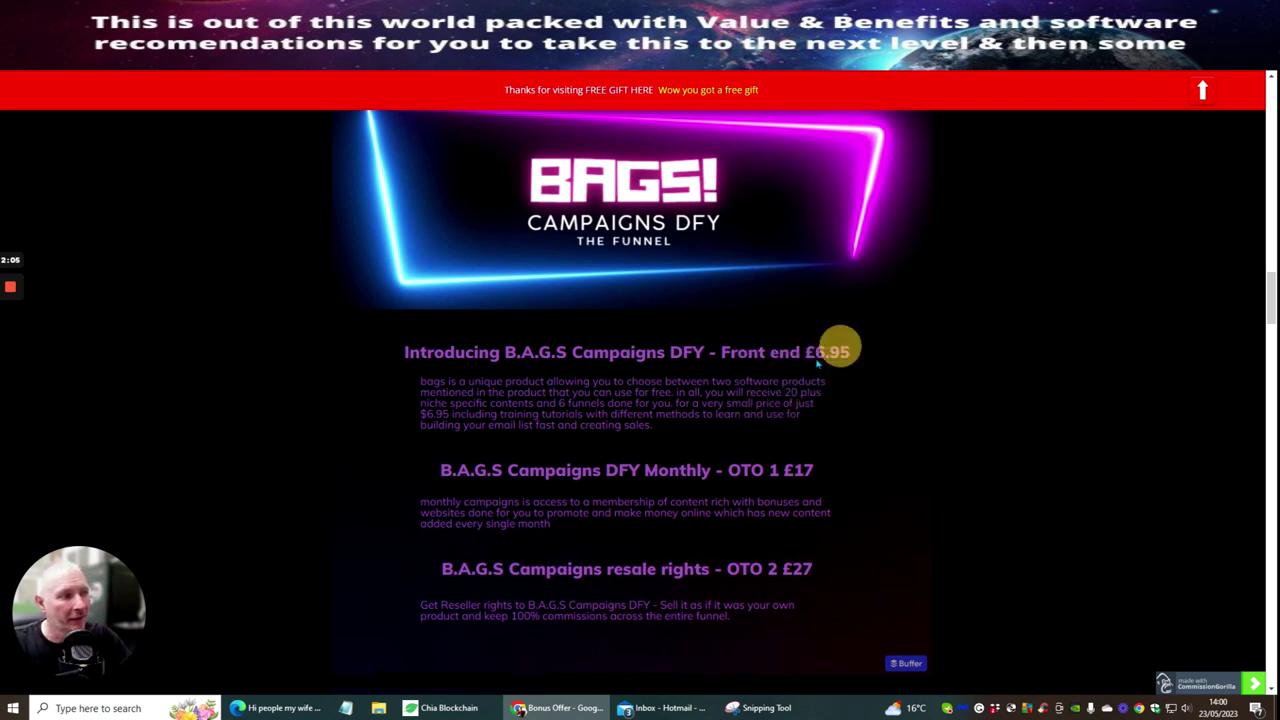
scroll(864, 322, down, 4)
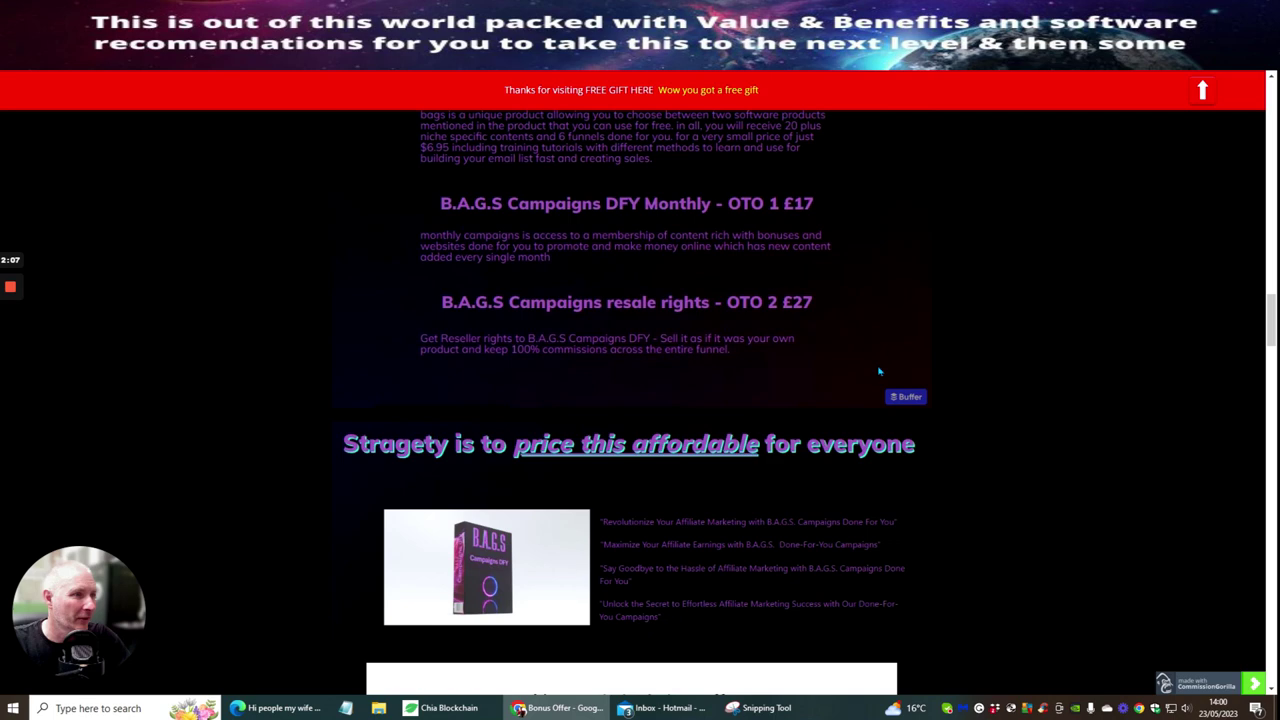
scroll(863, 277, up, 1)
scroll(851, 294, down, 4)
scroll(852, 296, down, 2)
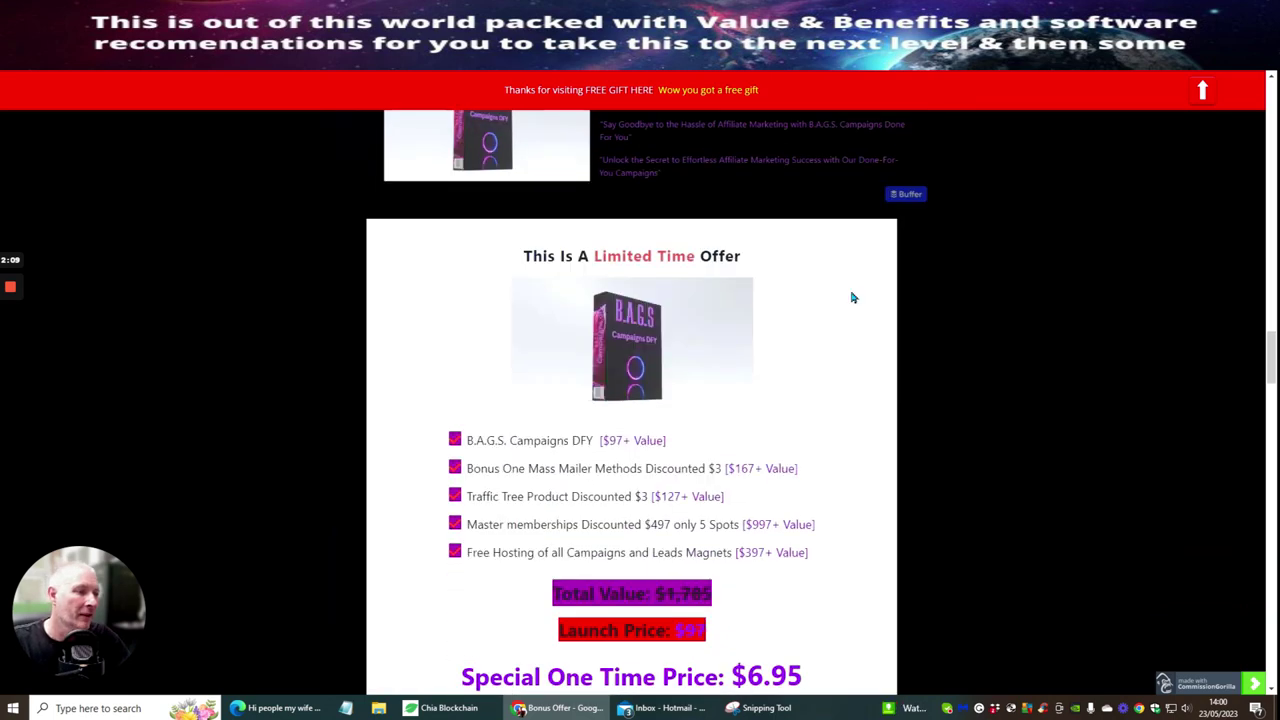
scroll(850, 292, down, 3)
scroll(849, 290, down, 4)
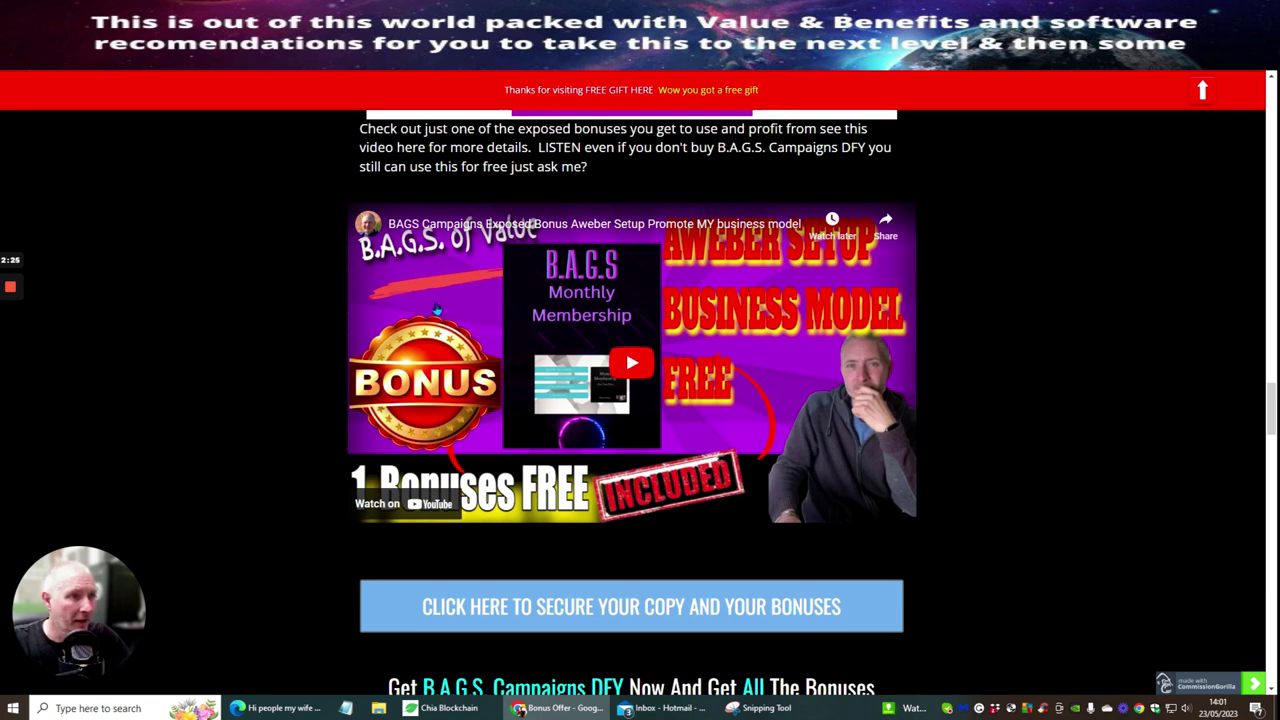
Scroll through the bonus images and purchase screenshots, then back up to the five-item Limited Time Offer
scroll(941, 362, down, 5)
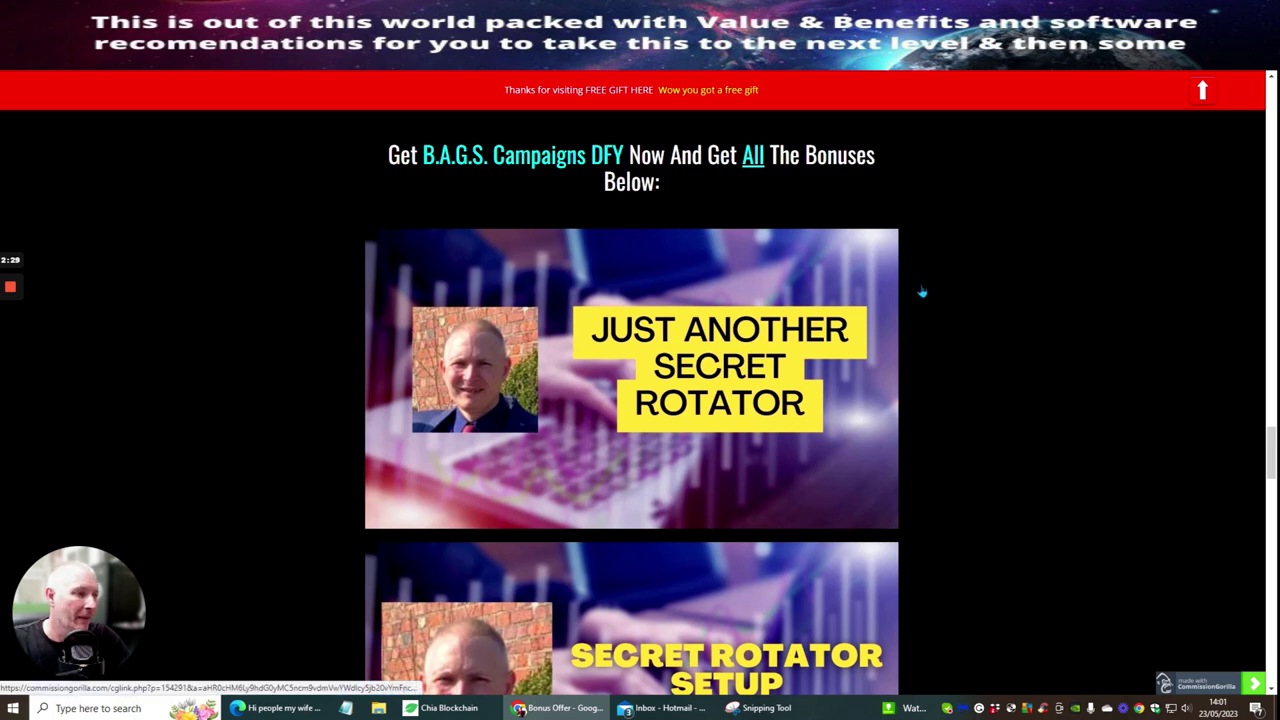
scroll(925, 264, down, 2)
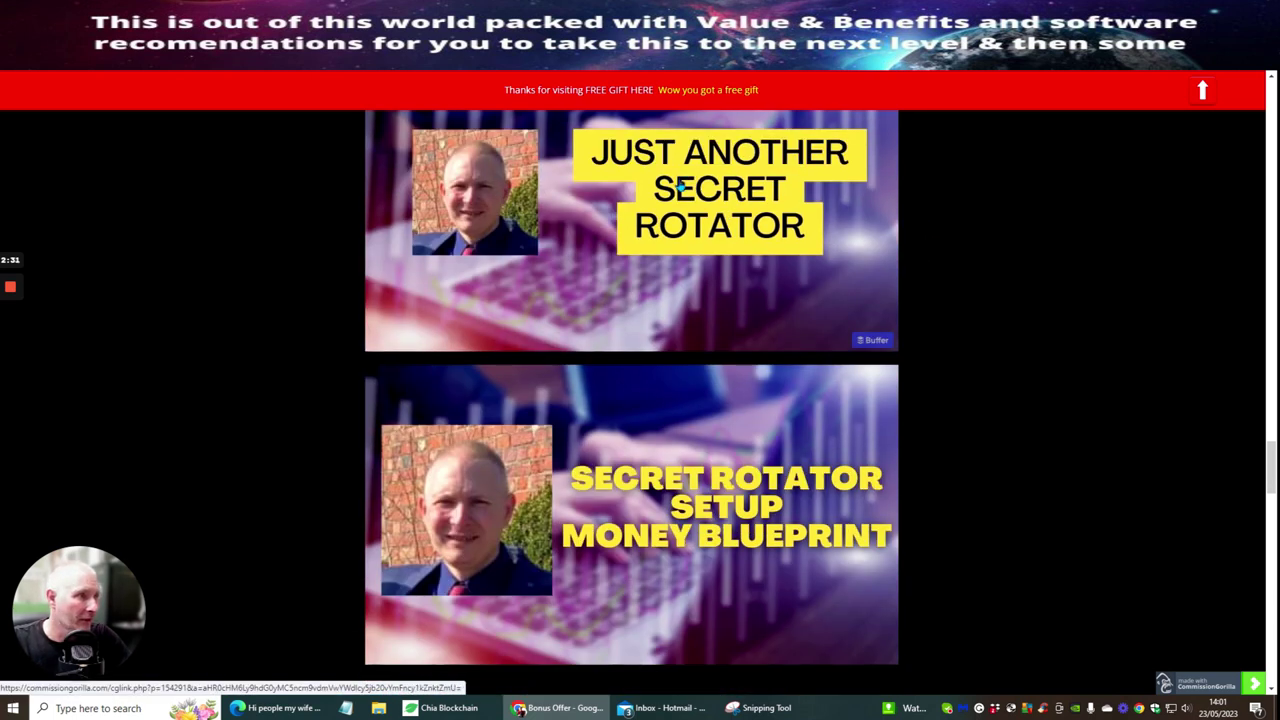
scroll(806, 210, down, 2)
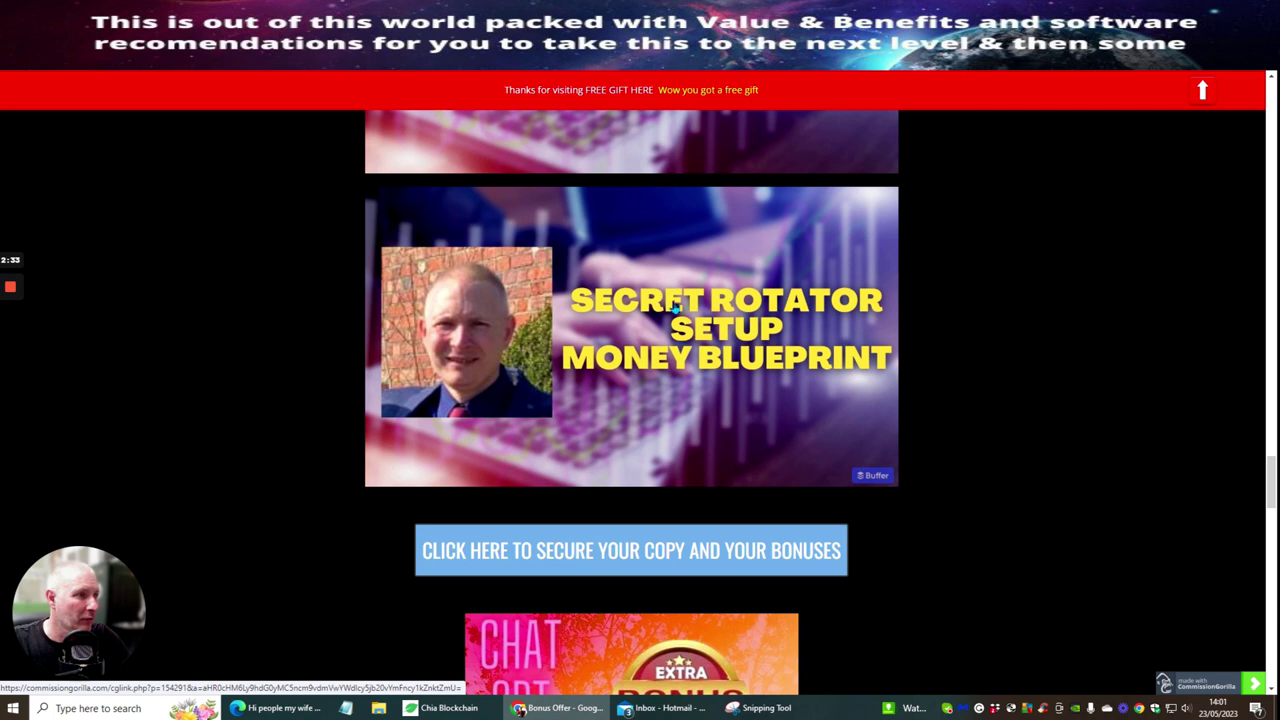
scroll(694, 292, down, 4)
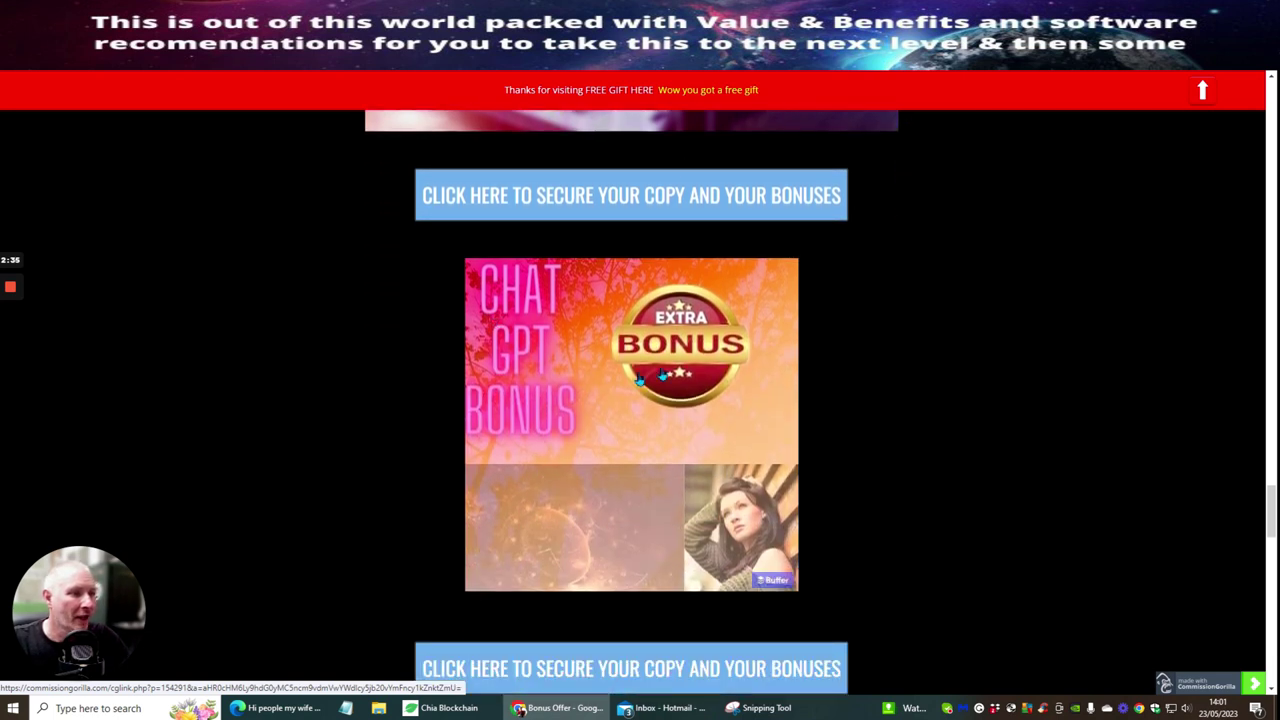
scroll(674, 361, down, 6)
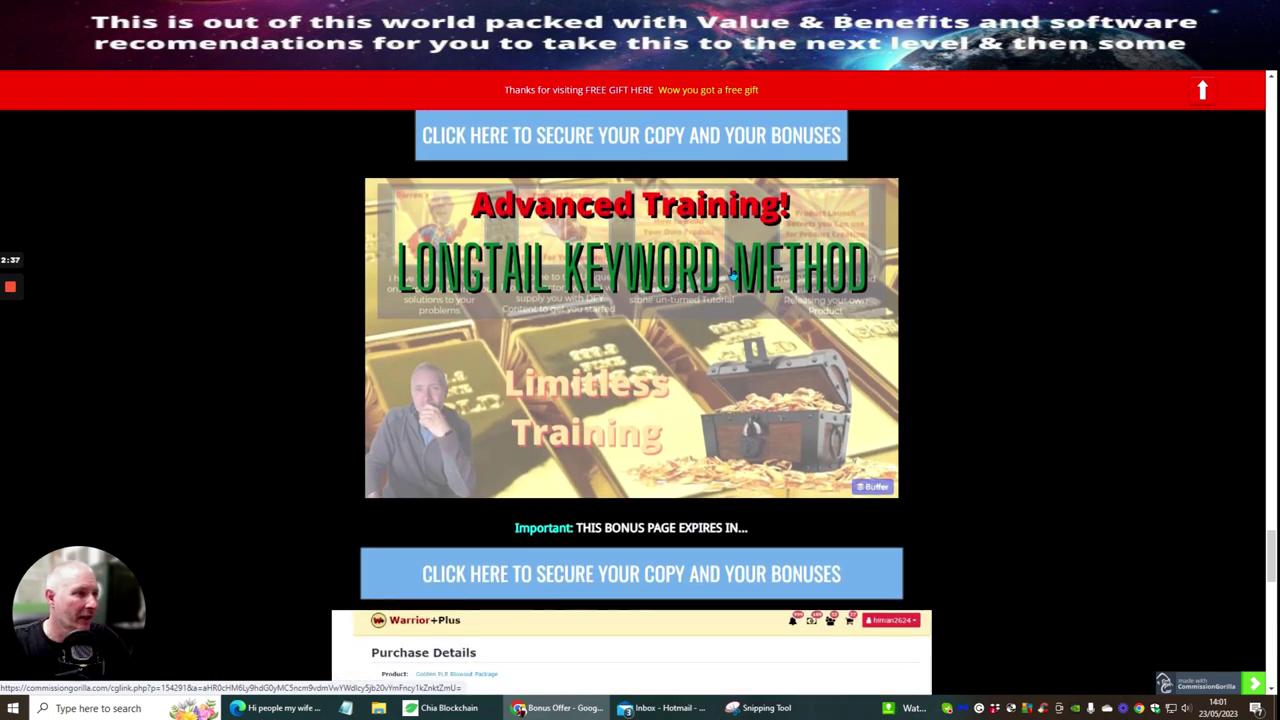
scroll(668, 300, down, 5)
scroll(678, 326, up, 5)
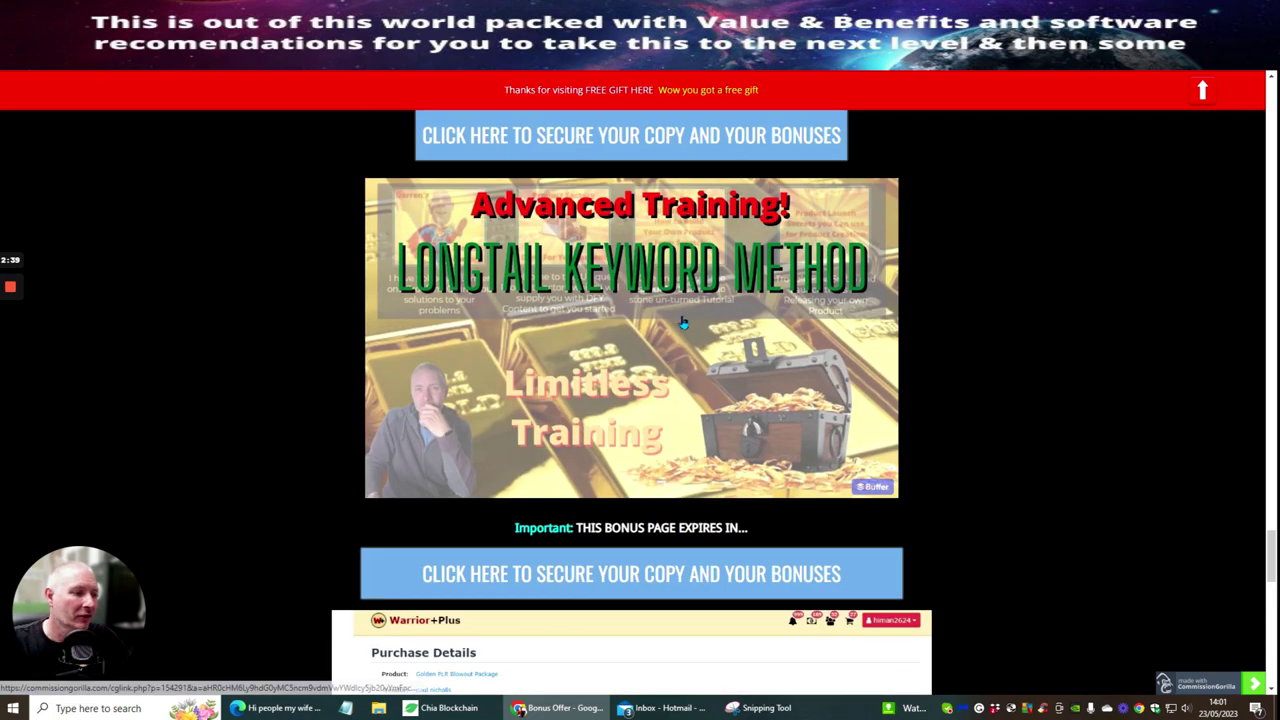
scroll(678, 326, down, 11)
scroll(690, 320, up, 9)
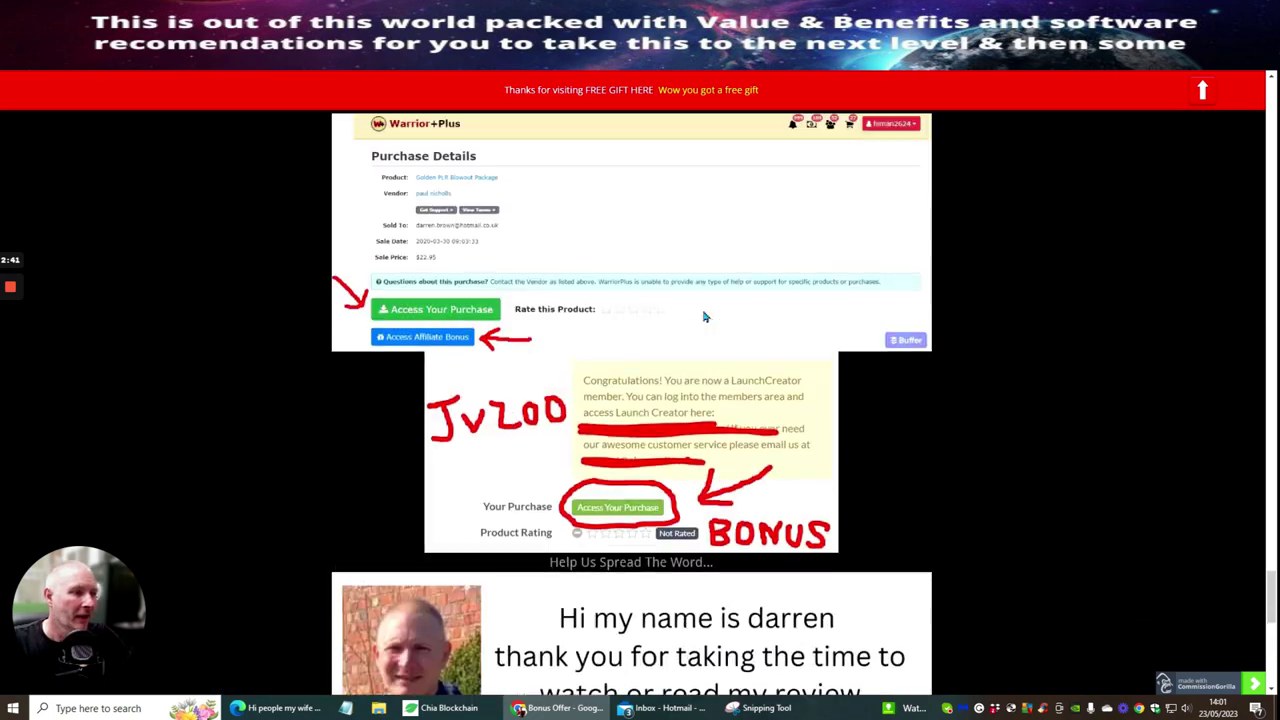
scroll(930, 390, up, 6)
scroll(948, 390, up, 15)
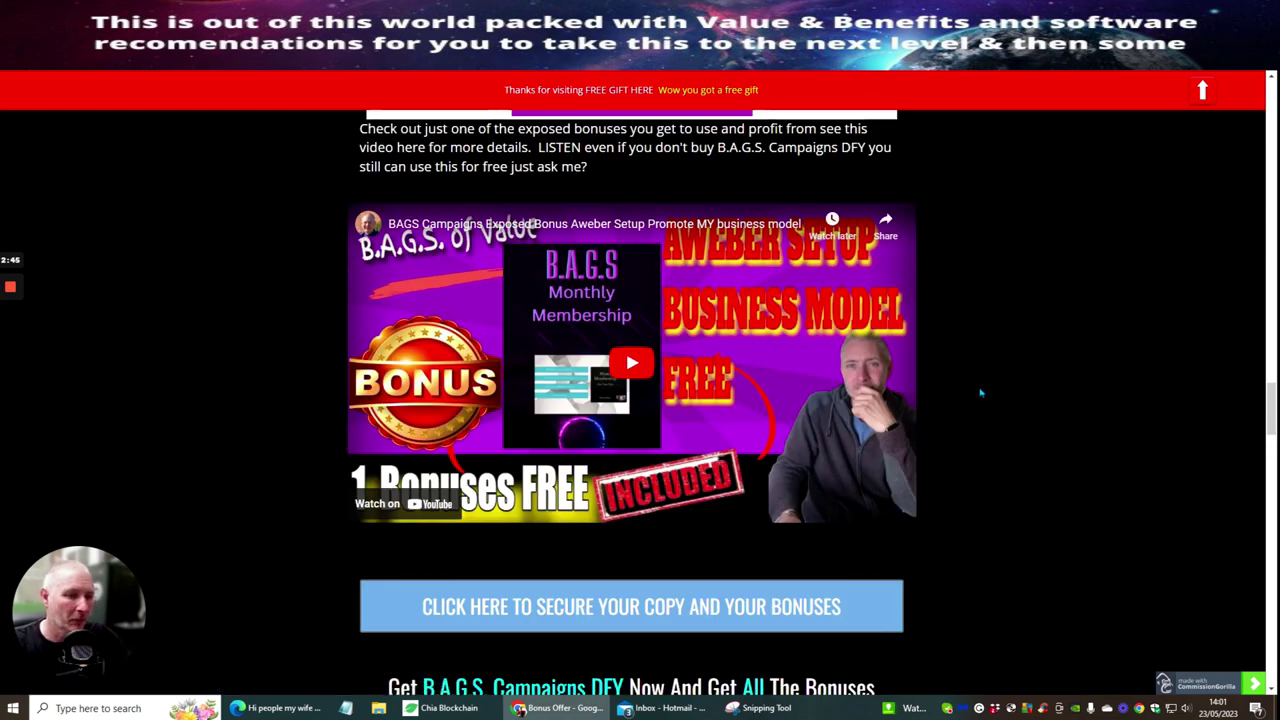
scroll(982, 396, up, 8)
scroll(985, 401, down, 2)
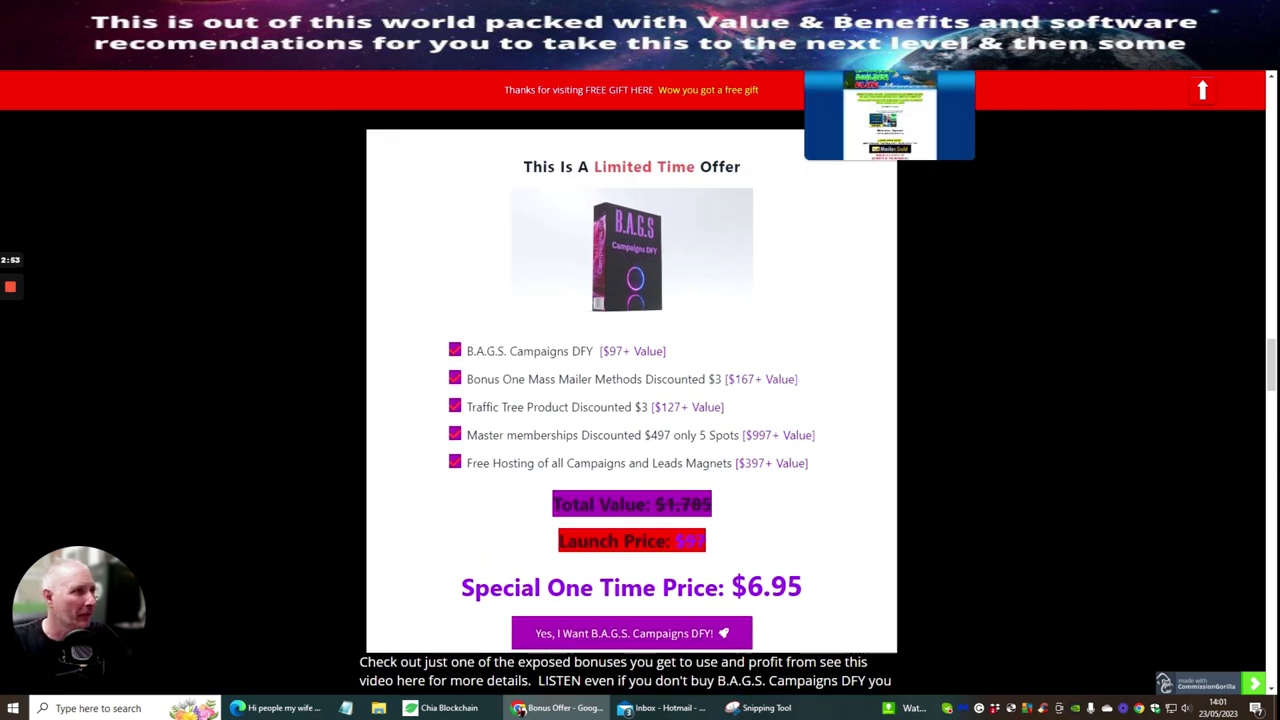
Switch back to the Referral Builder Elite Members Area tab with Ctrl+Tab
key(ctrl+Tab)
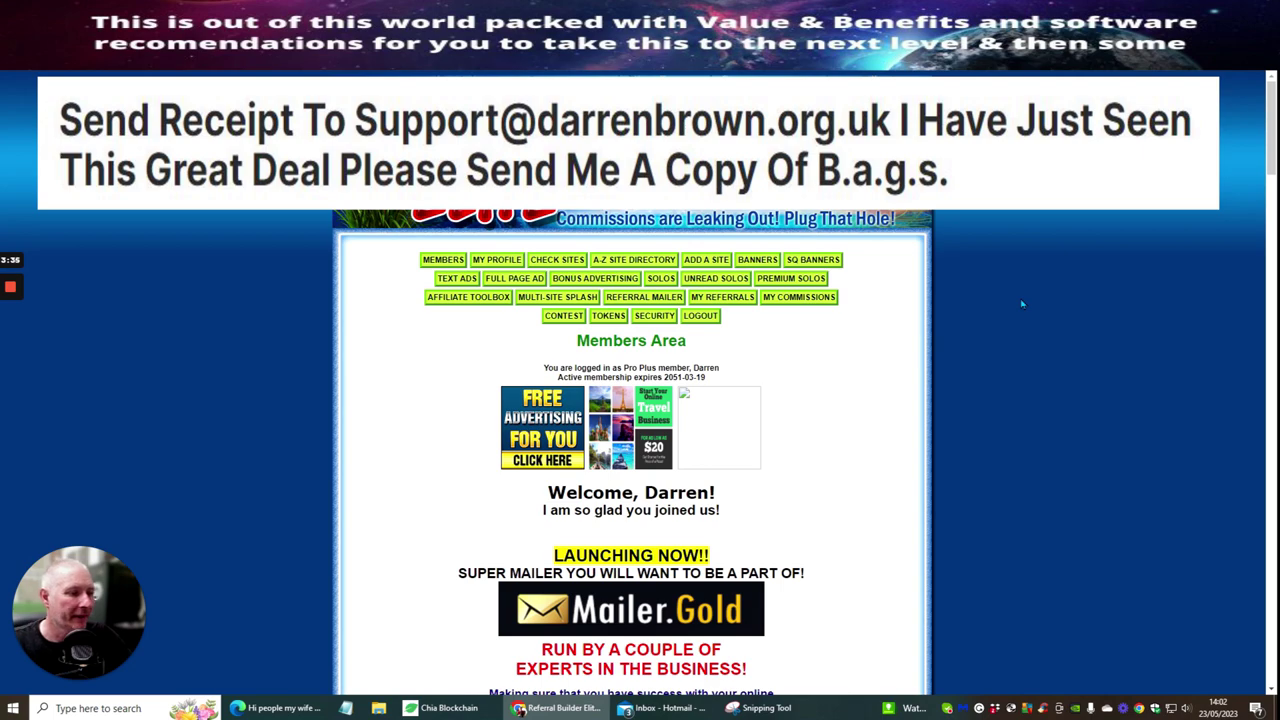
Scroll down the Members Area page and back up to the top
scroll(800, 286, down, 15)
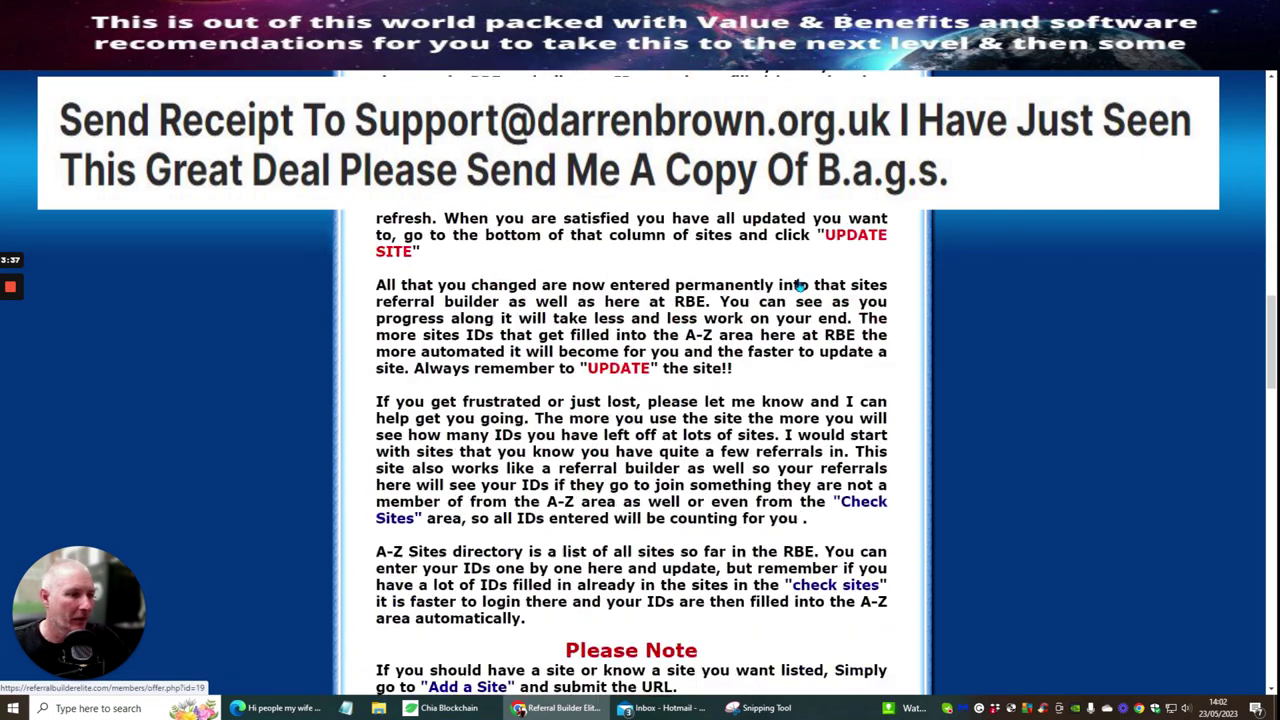
scroll(800, 286, down, 5)
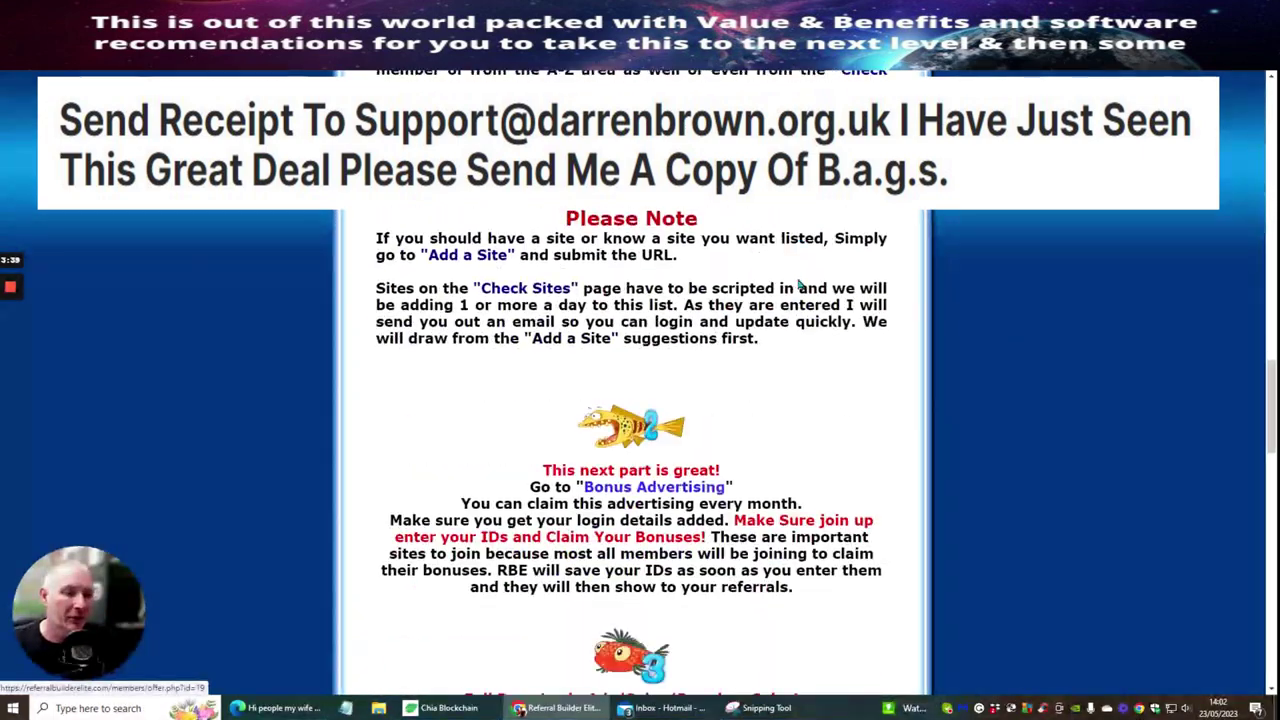
scroll(800, 286, down, 8)
scroll(800, 286, up, 5)
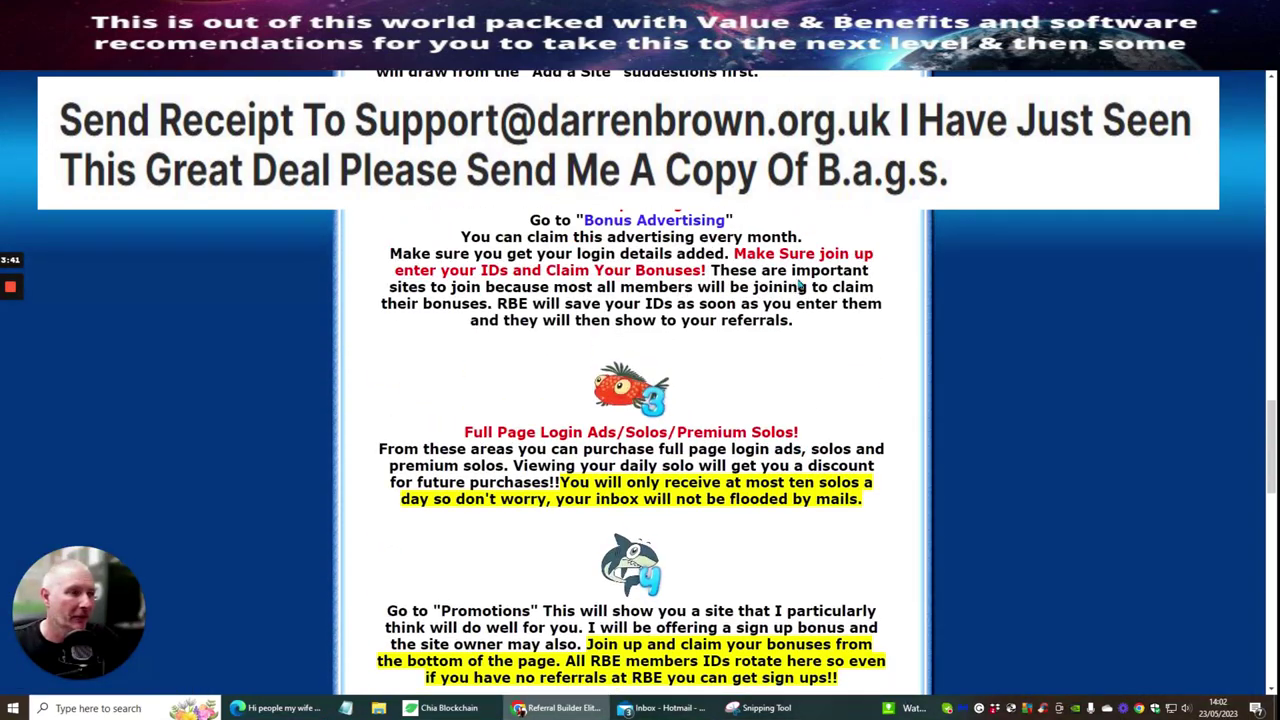
scroll(800, 286, up, 15)
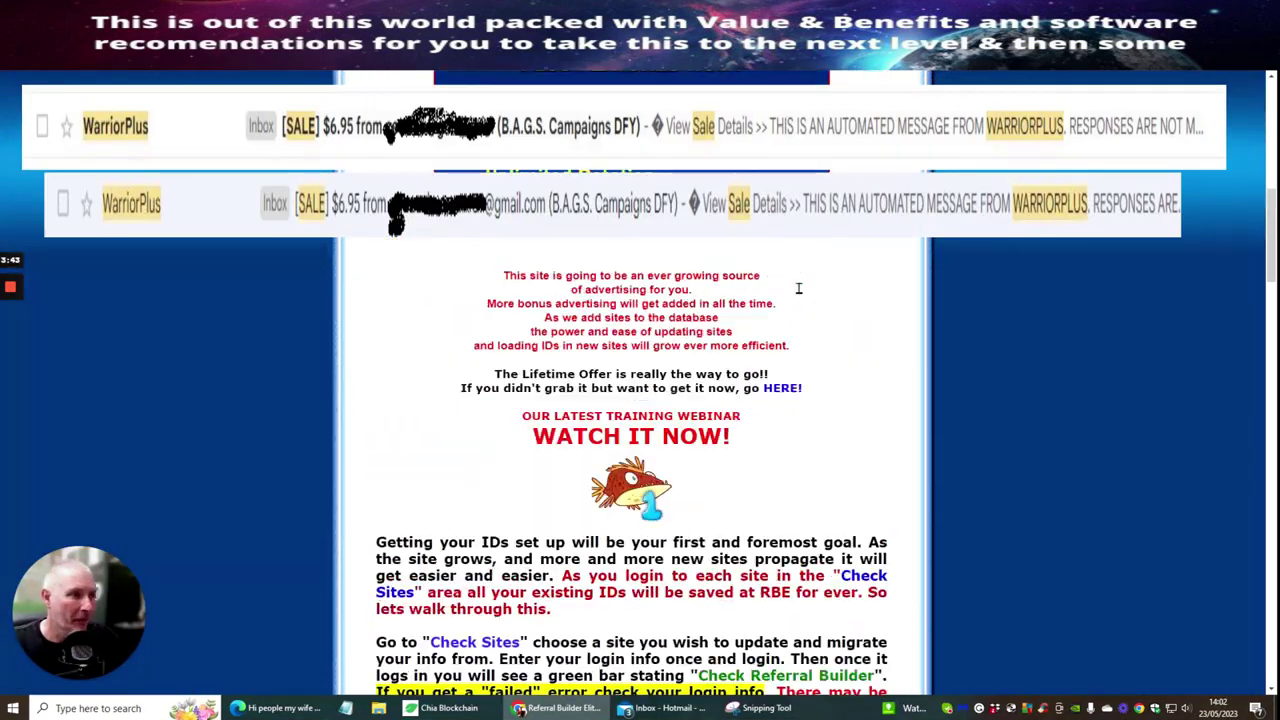
scroll(798, 288, up, 7)
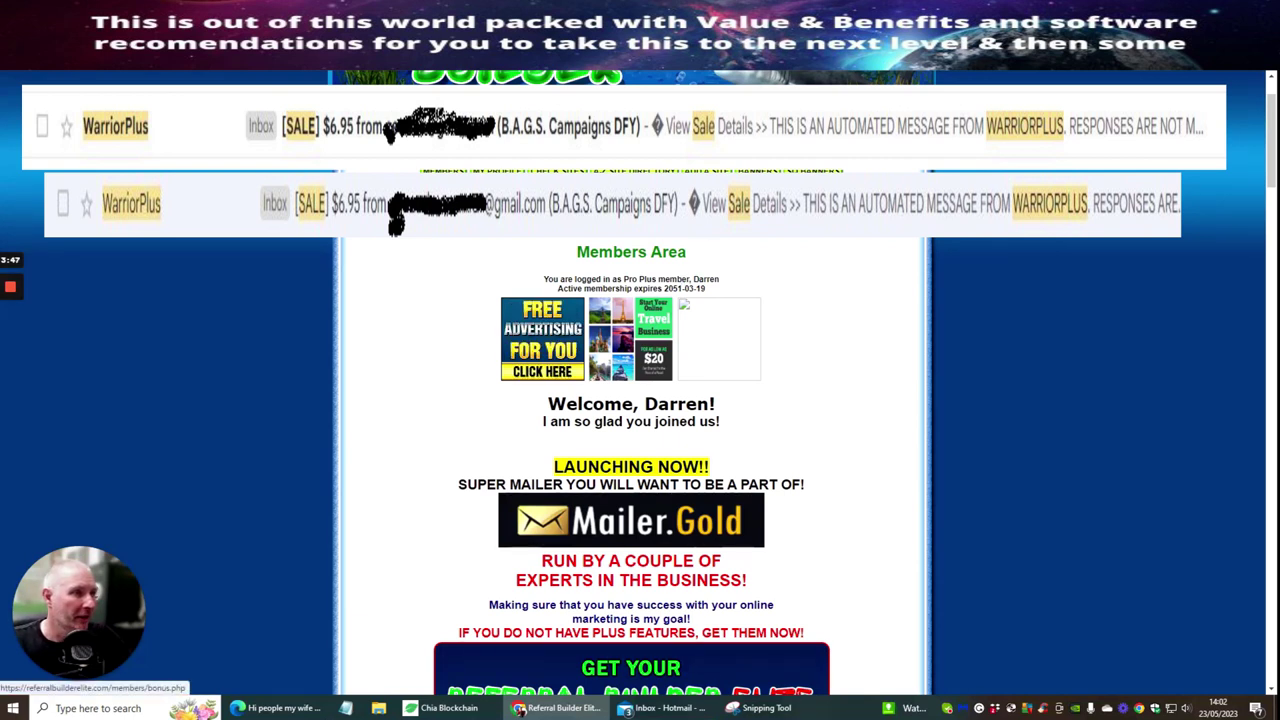
click(514, 192)
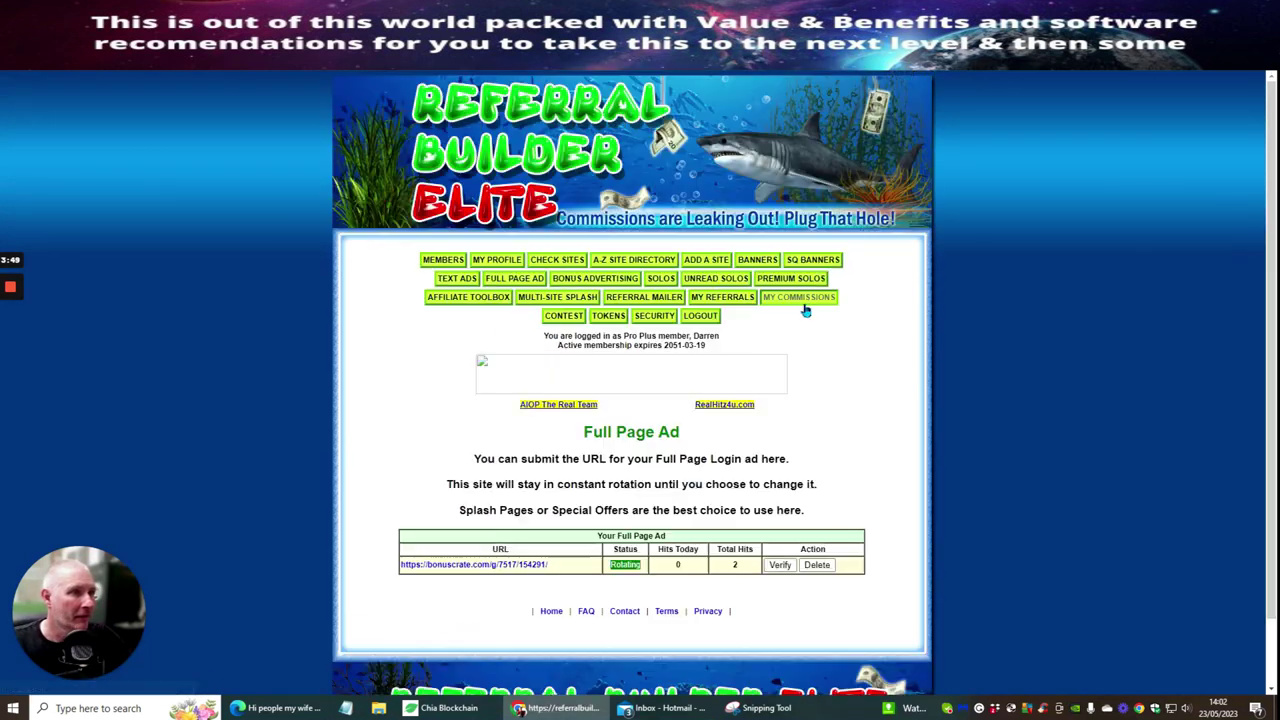
scroll(806, 306, down, 1)
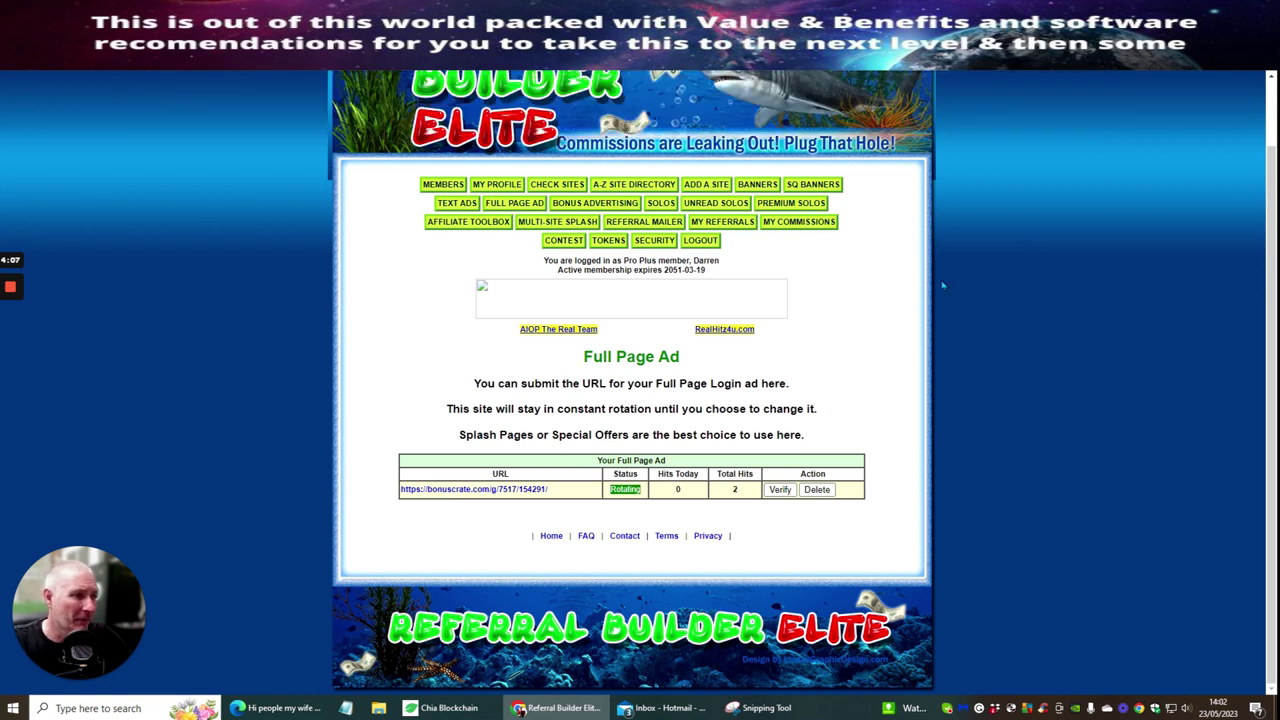
scroll(983, 280, up, 1)
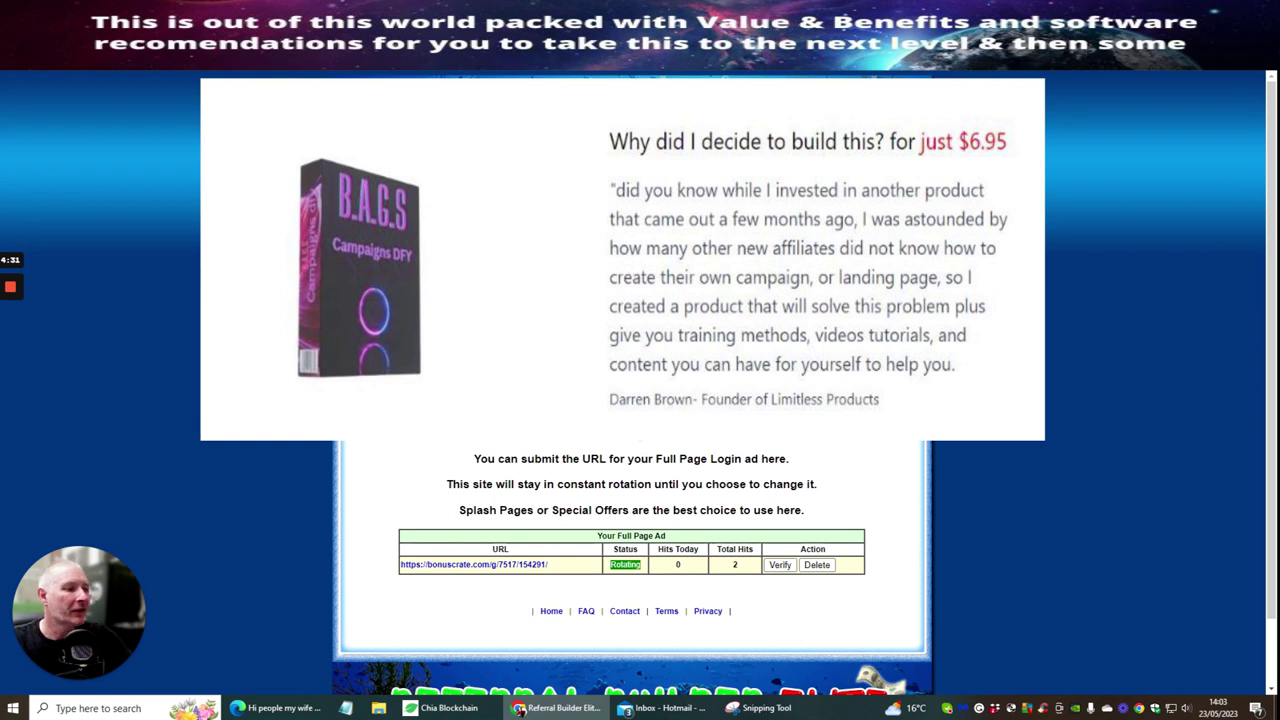
scroll(632, 560, down, 1)
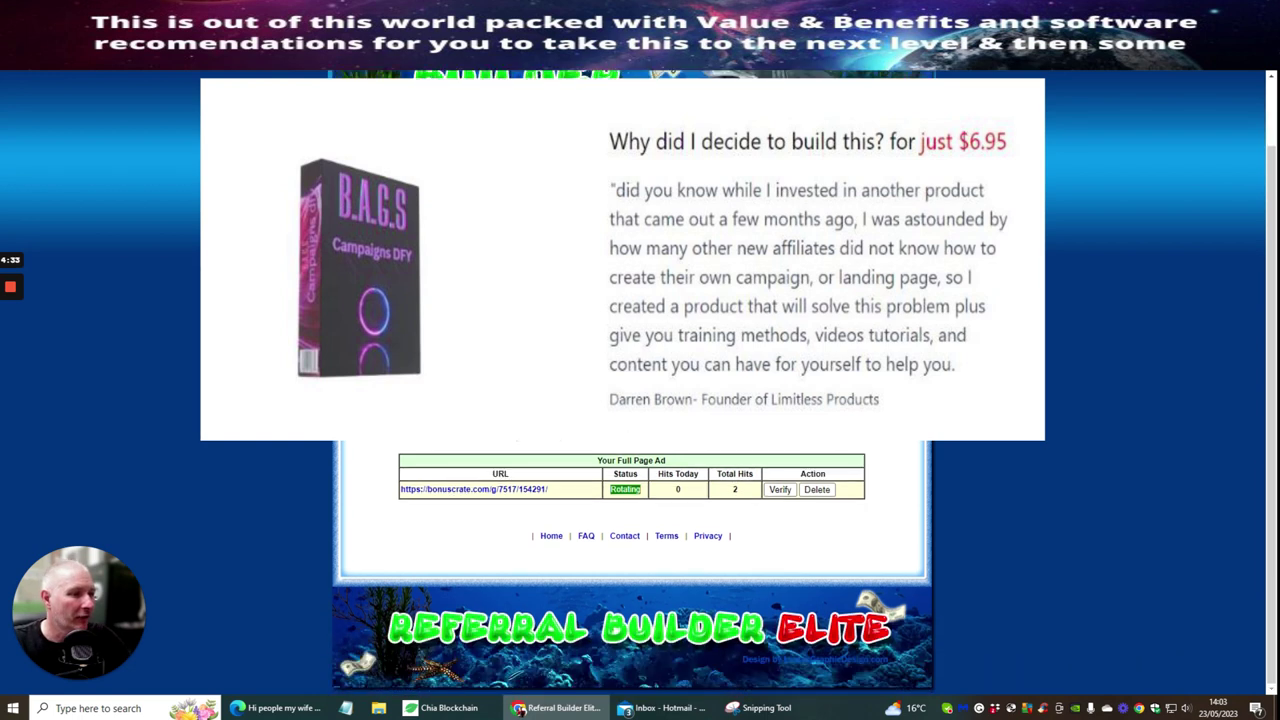
scroll(632, 540, up, 1)
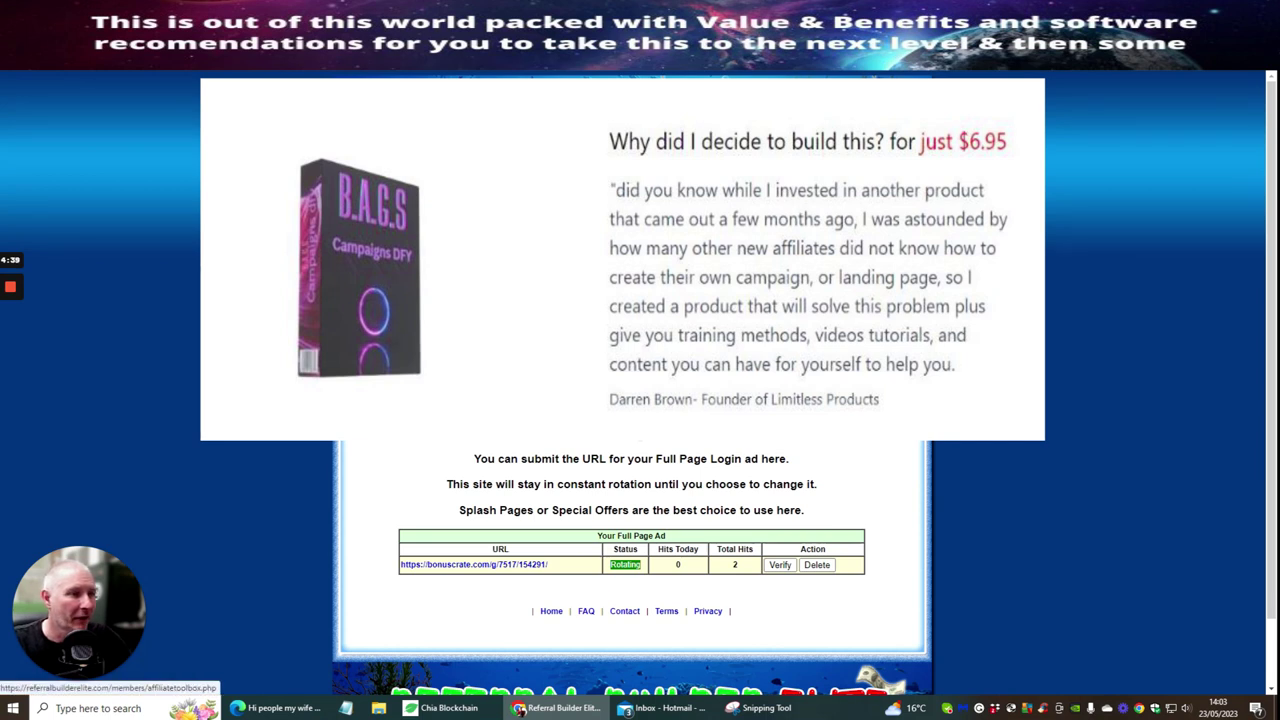
Locate the Join Today banner and its HTML code in the Affiliate Toolbox, then switch to WordPress
click(468, 118)
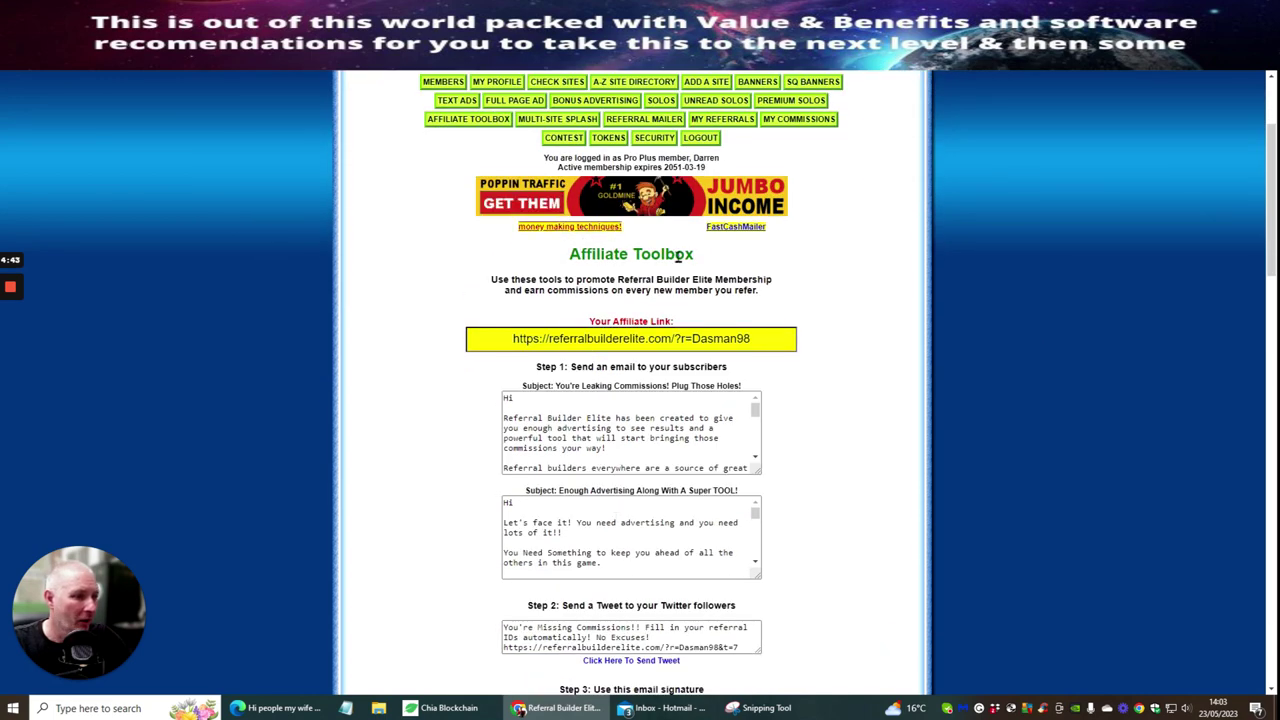
scroll(837, 273, down, 3)
scroll(837, 273, down, 3)
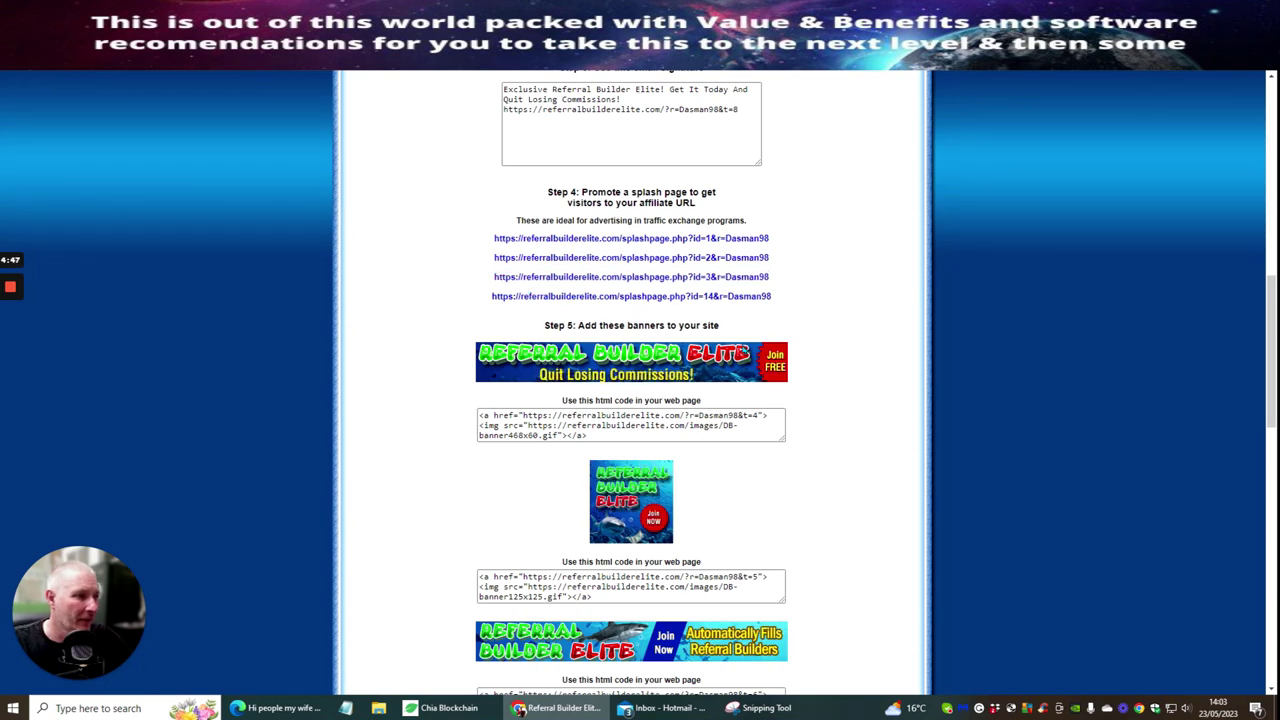
scroll(837, 309, down, 4)
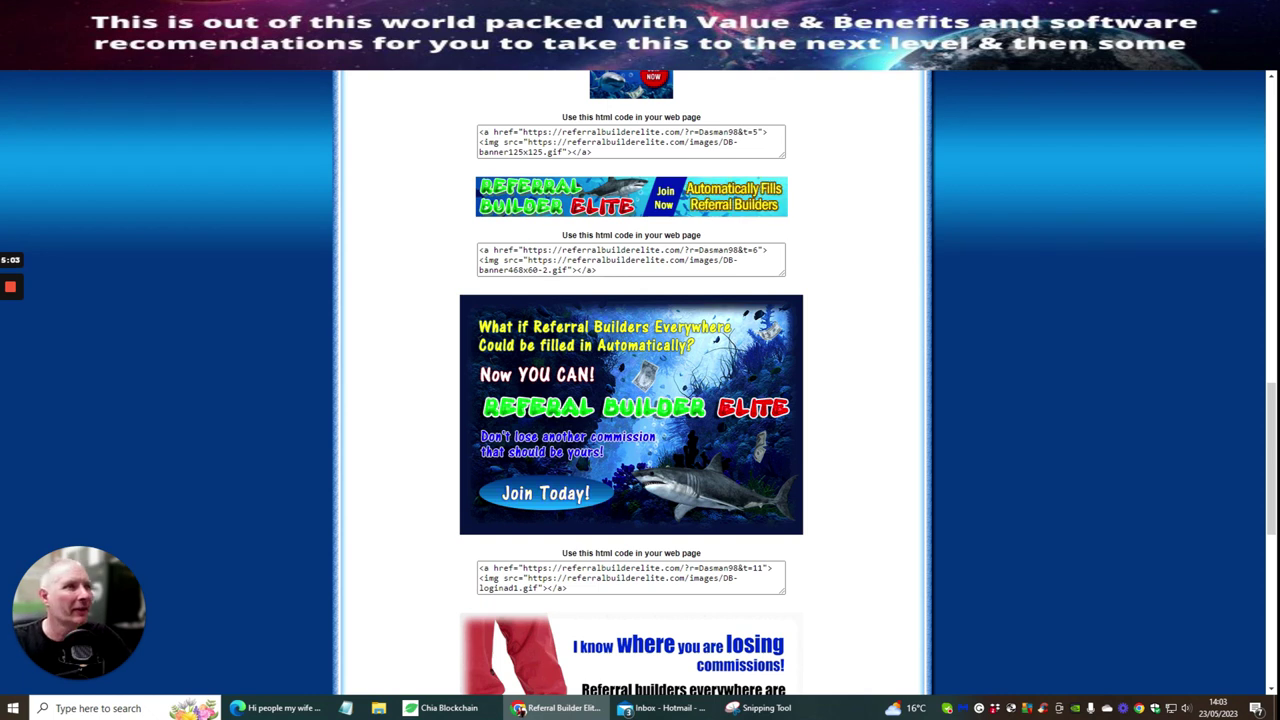
key(ctrl+Tab)
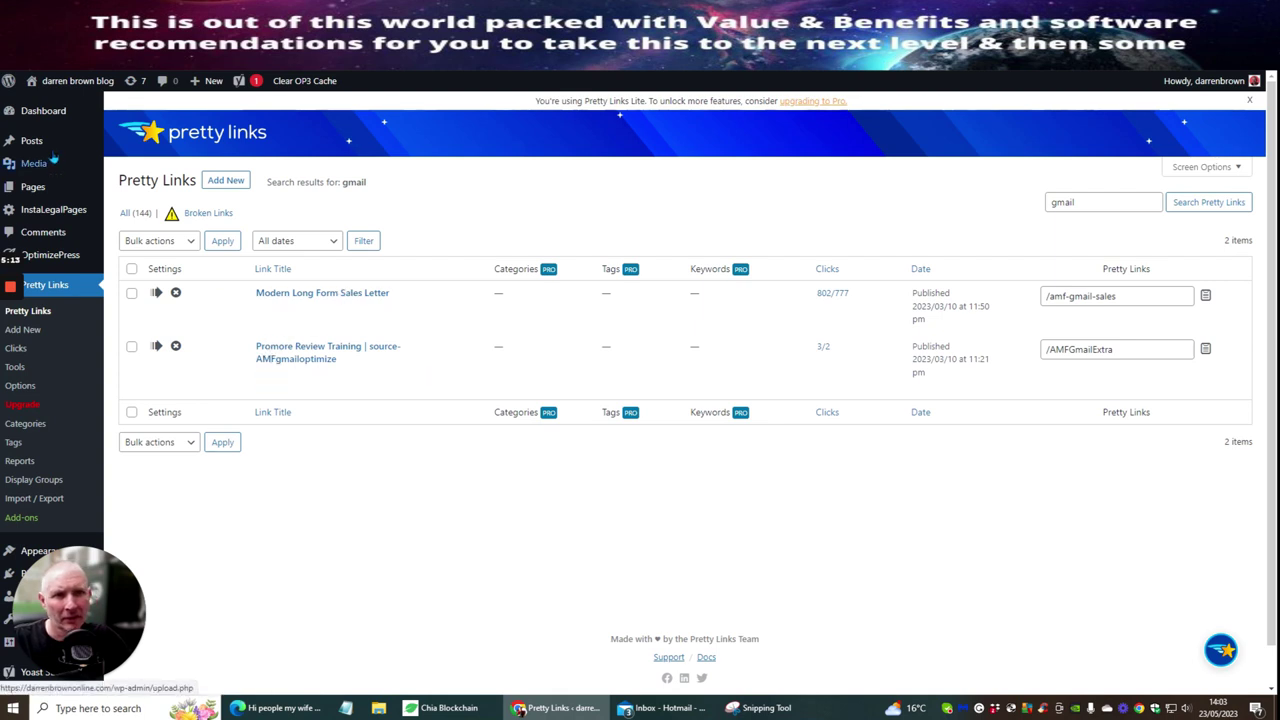
Go to Posts > All Posts in the WordPress admin
mouse_move(40, 140)
click(130, 148)
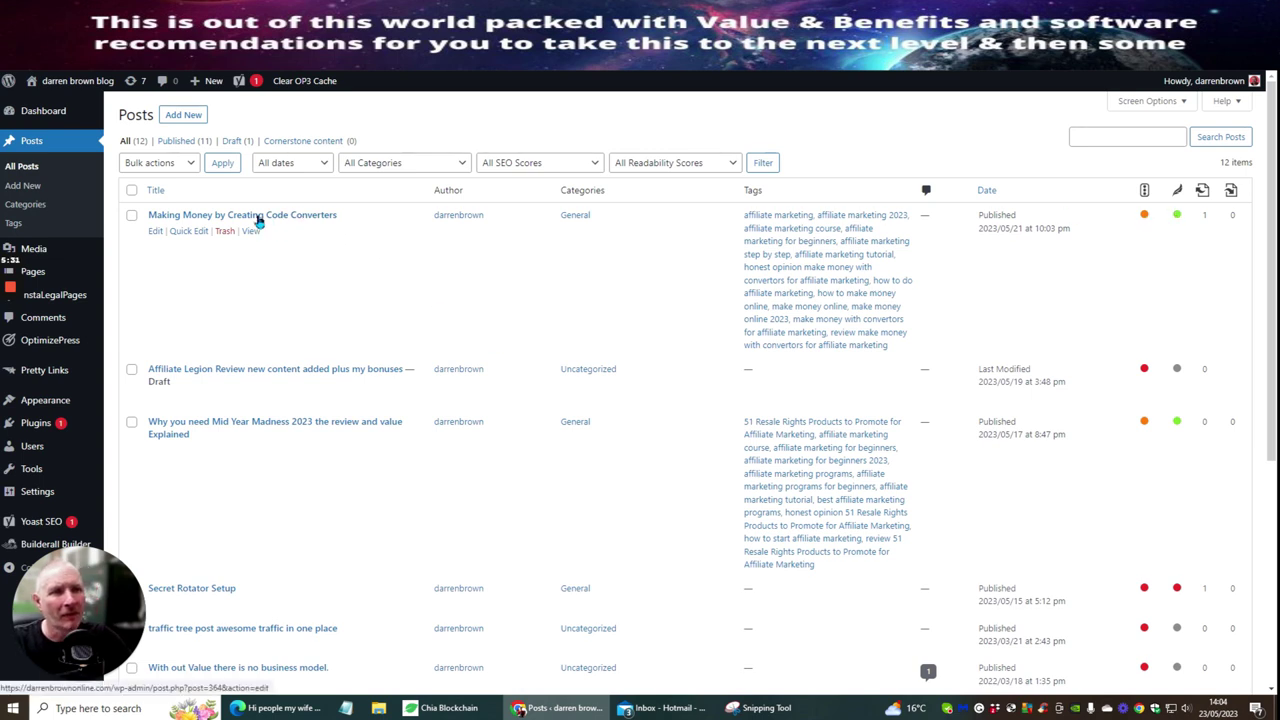
Edit 'Making Money by Creating Code Converters' and scroll down to its closing free-training link
click(154, 233)
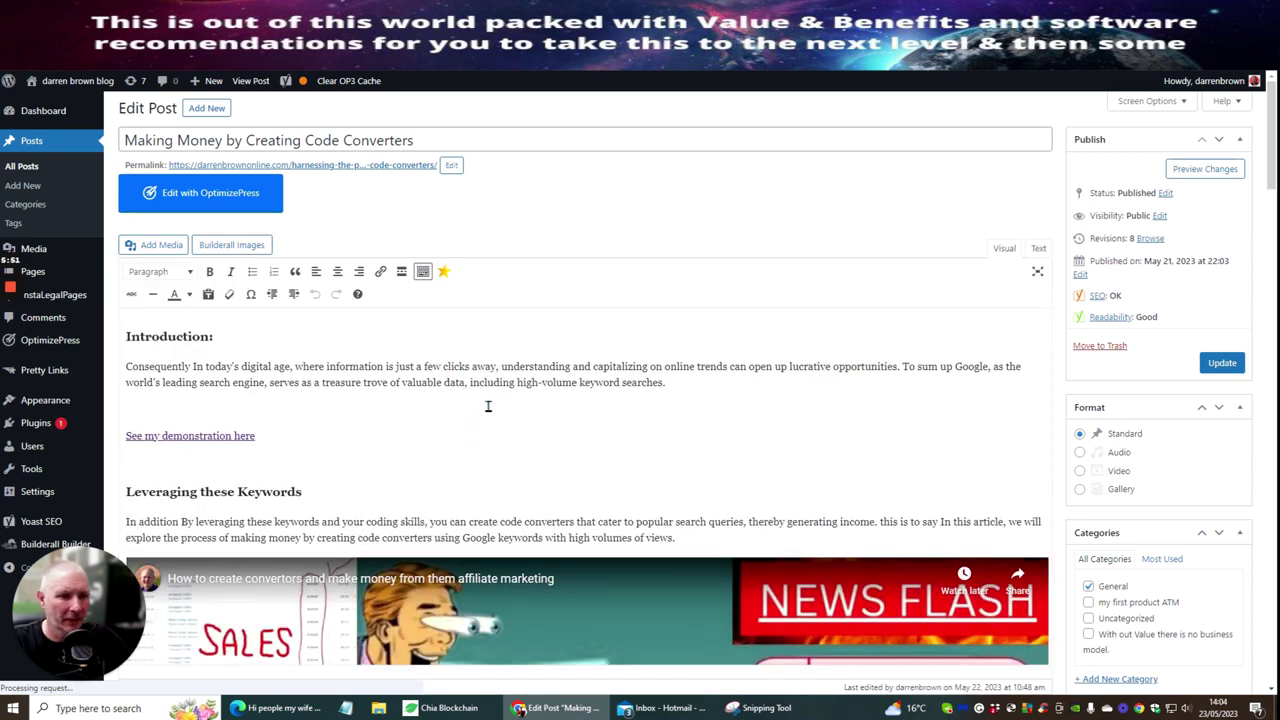
scroll(490, 385, down, 10)
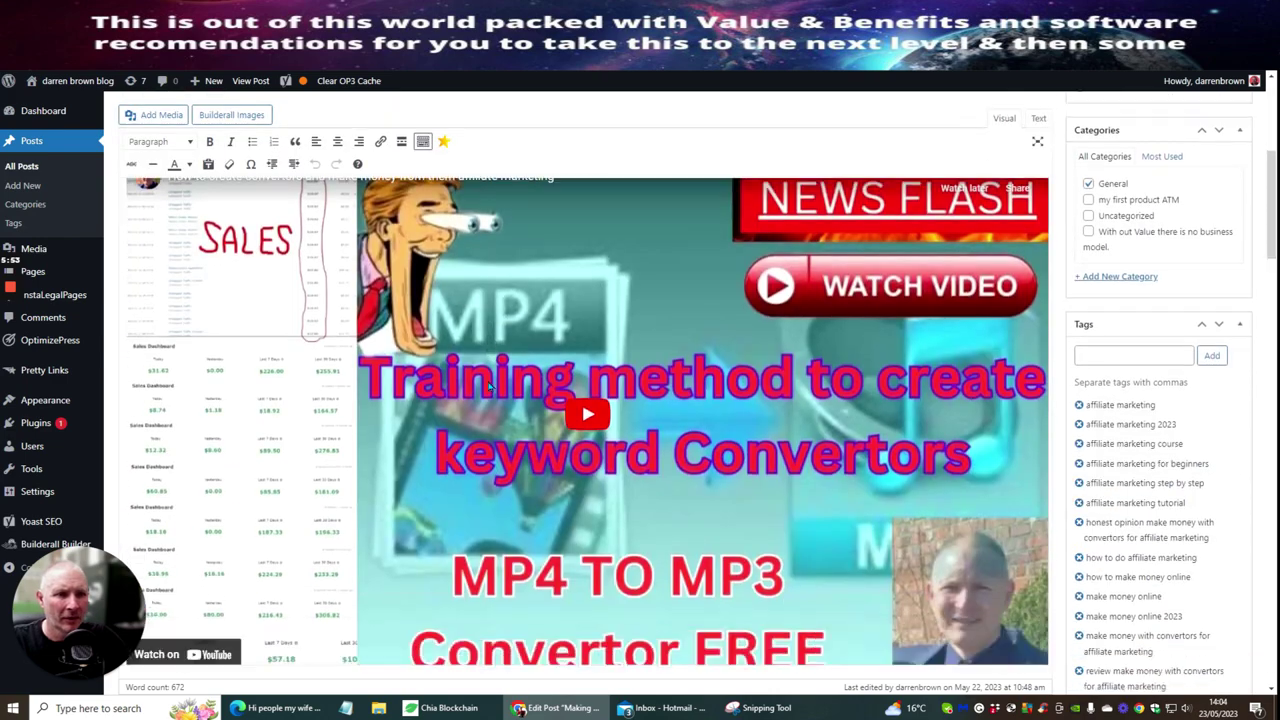
scroll(488, 376, up, 5)
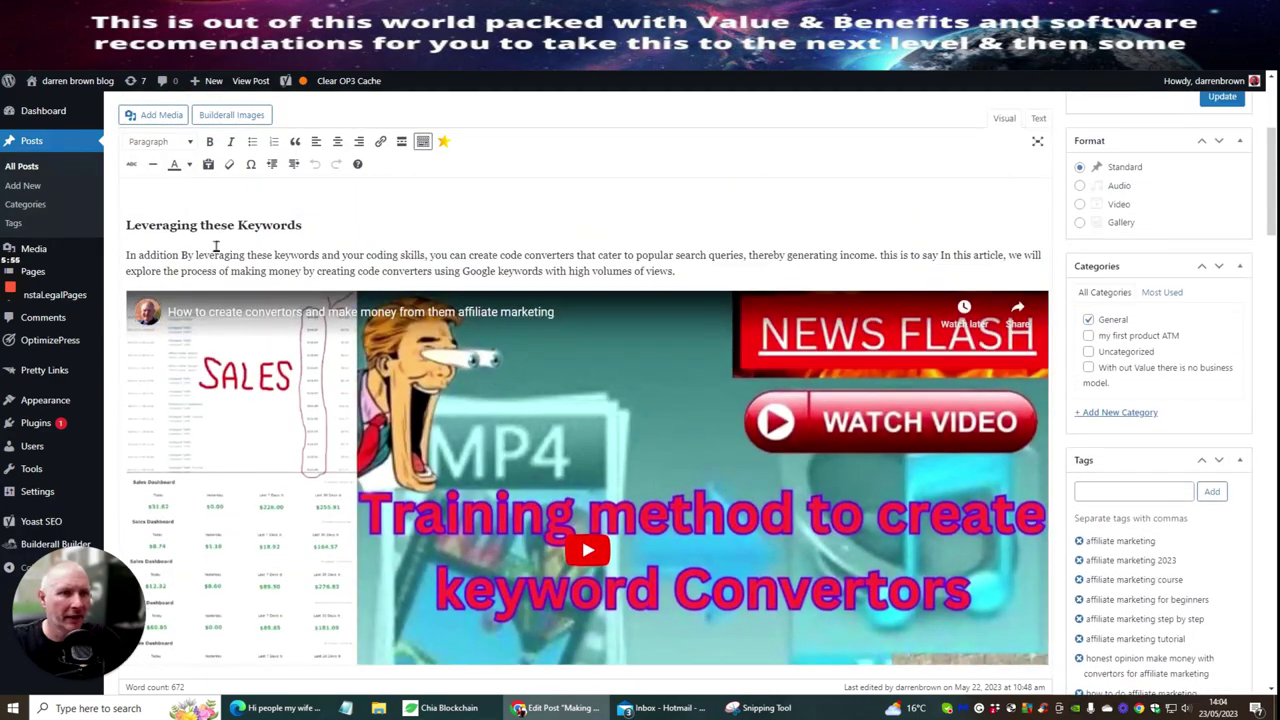
scroll(540, 285, down, 15)
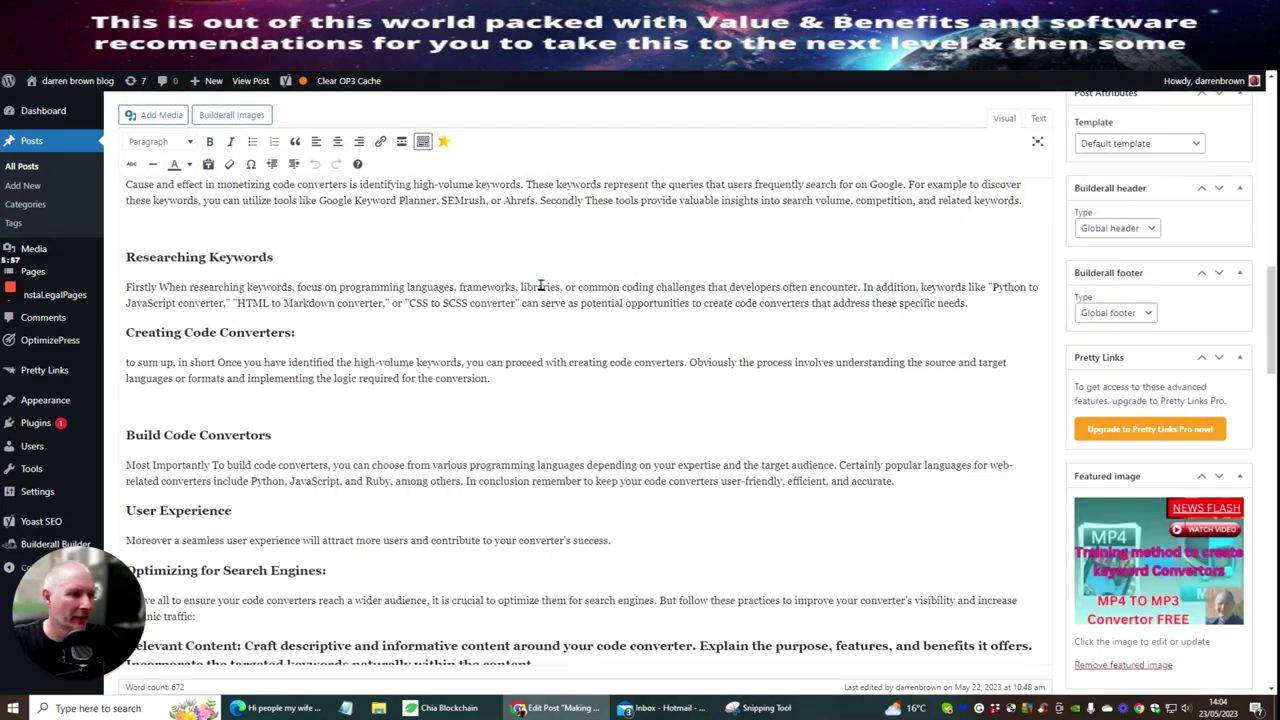
scroll(540, 285, down, 9)
scroll(540, 285, up, 4)
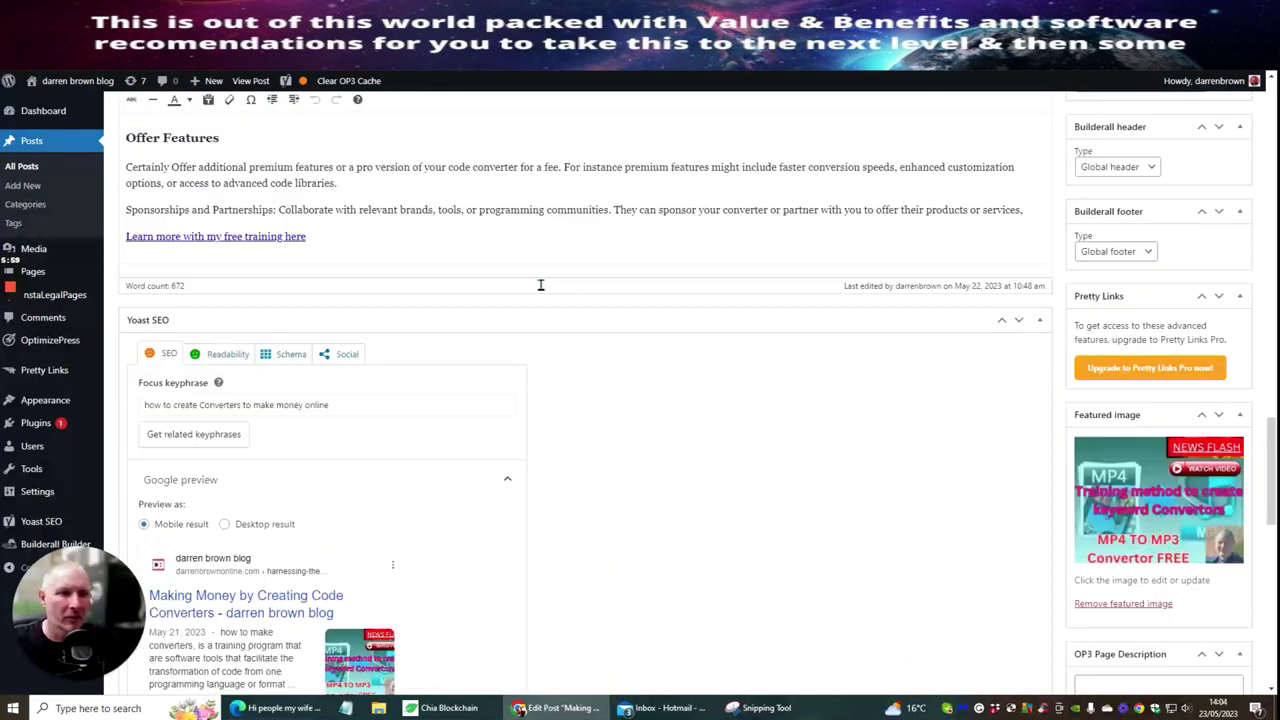
scroll(508, 411, up, 10)
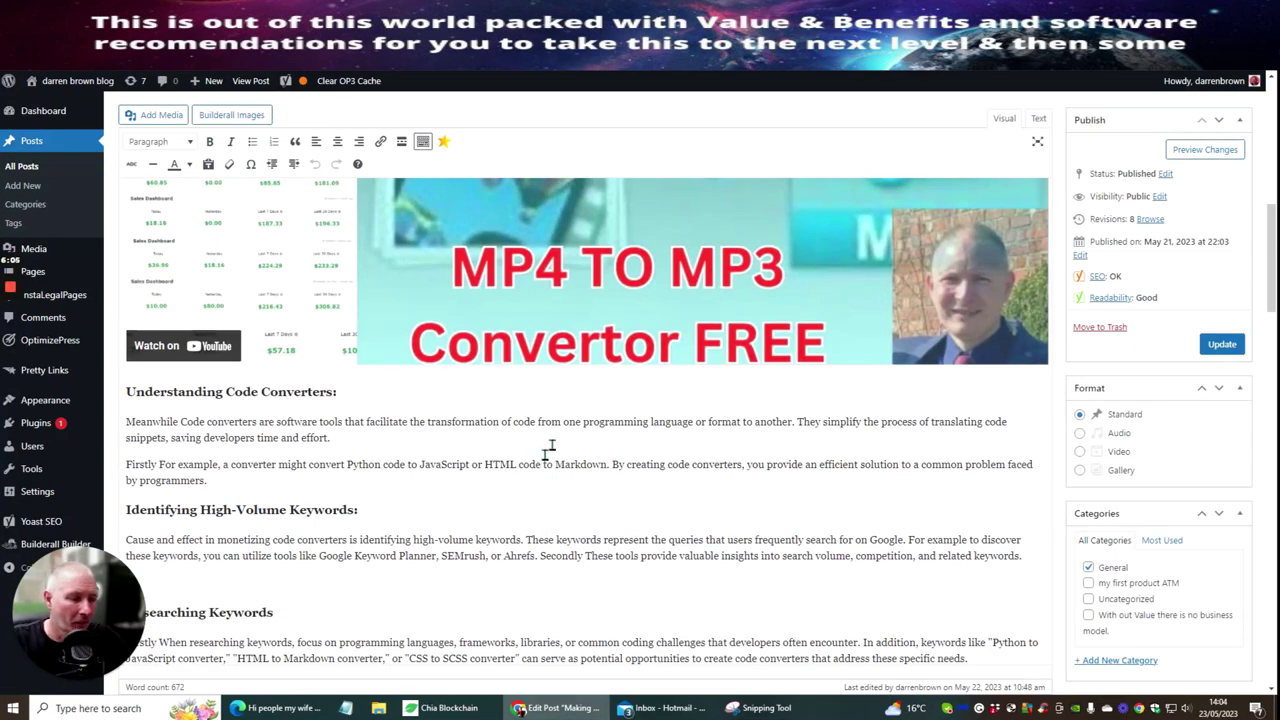
scroll(549, 449, down, 7)
scroll(552, 432, down, 6)
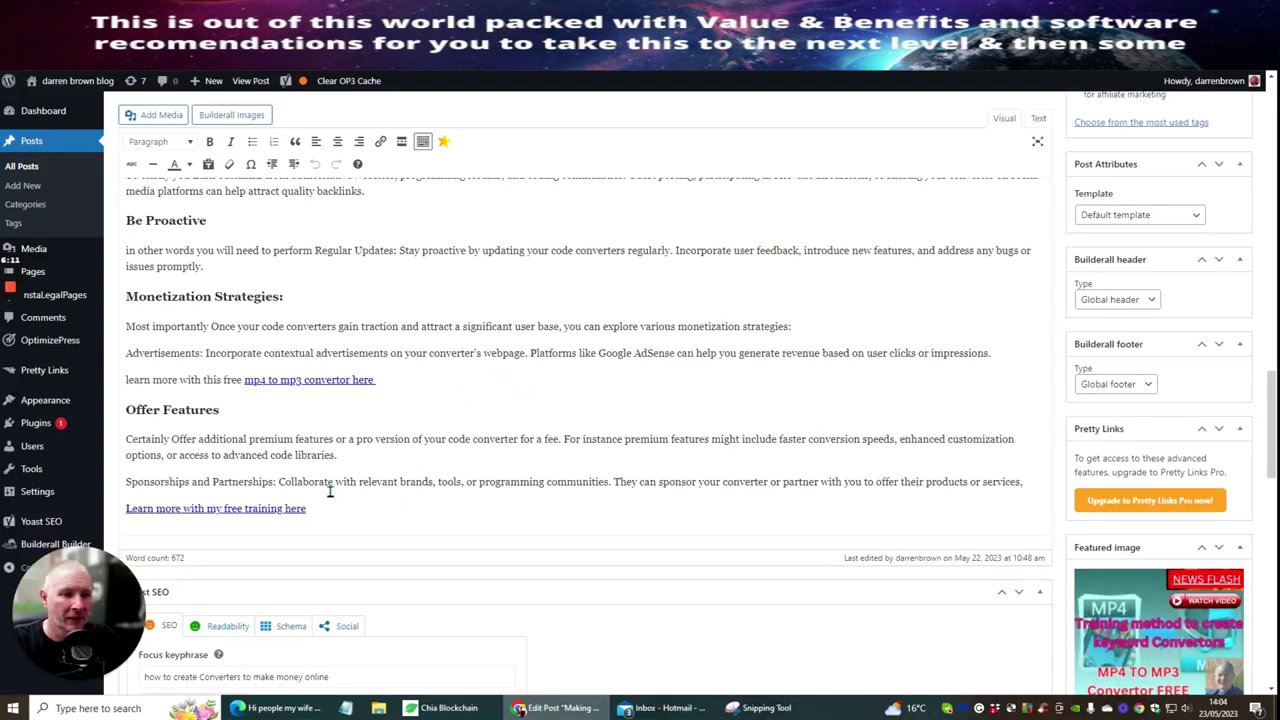
scroll(363, 446, down, 1)
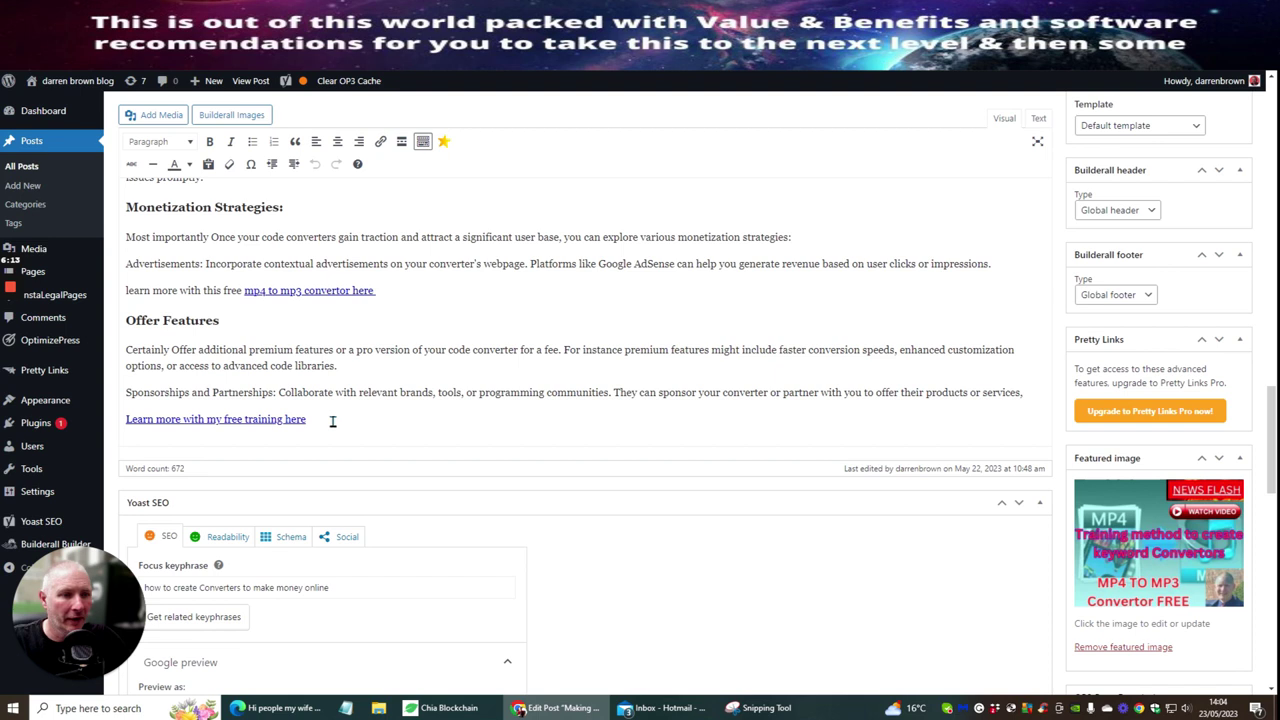
Add blank lines after the final free-training link, switch to the Text view, and return to the banner page
triple_click(333, 421)
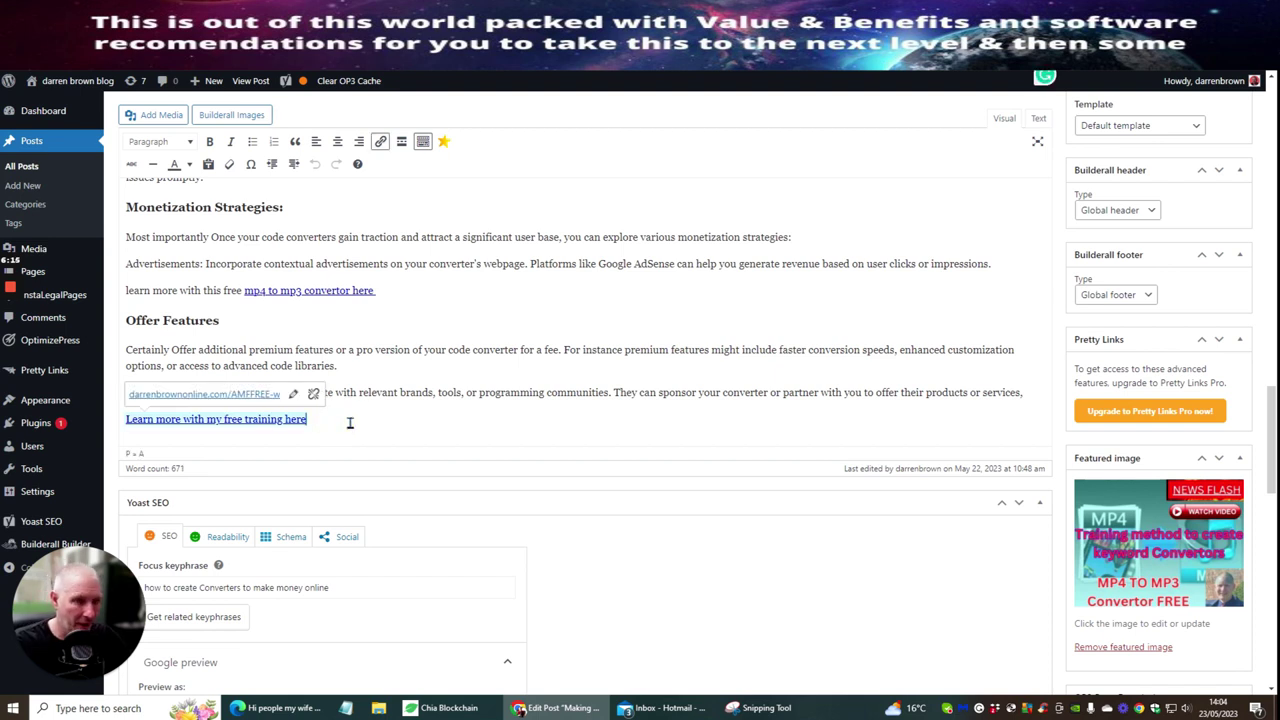
click(343, 418)
key(Return)
key(Return)
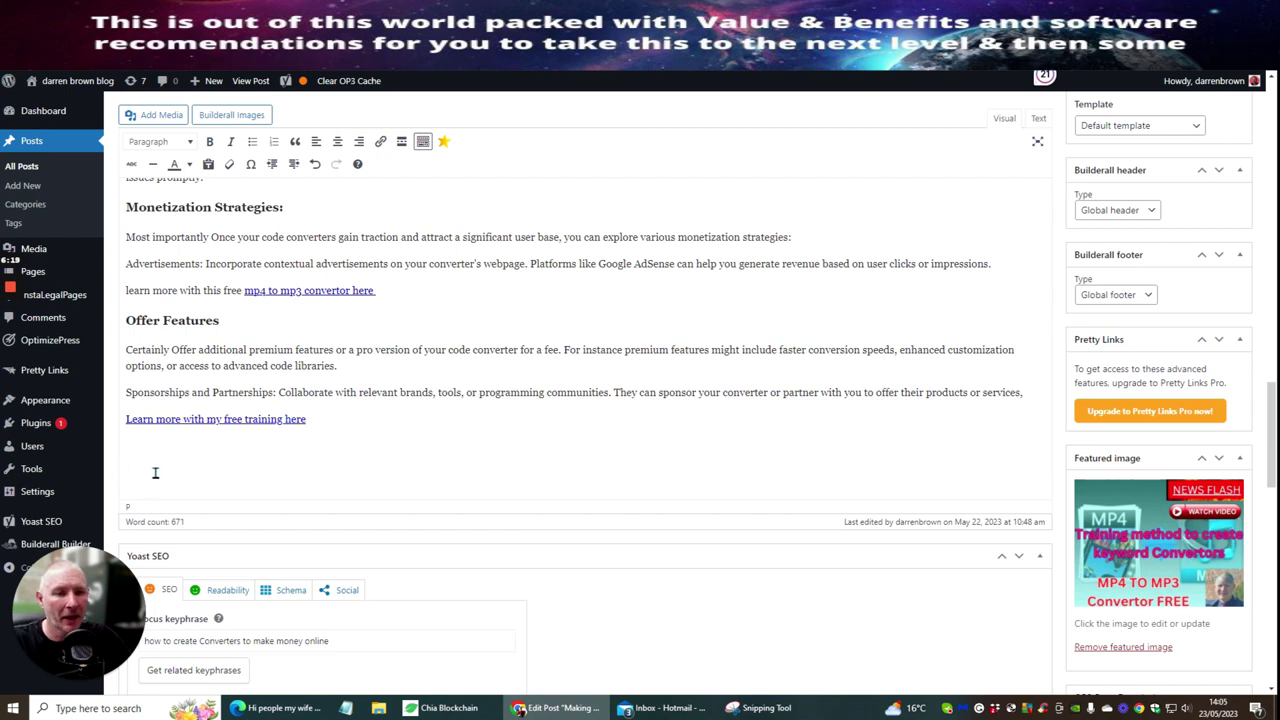
click(1037, 120)
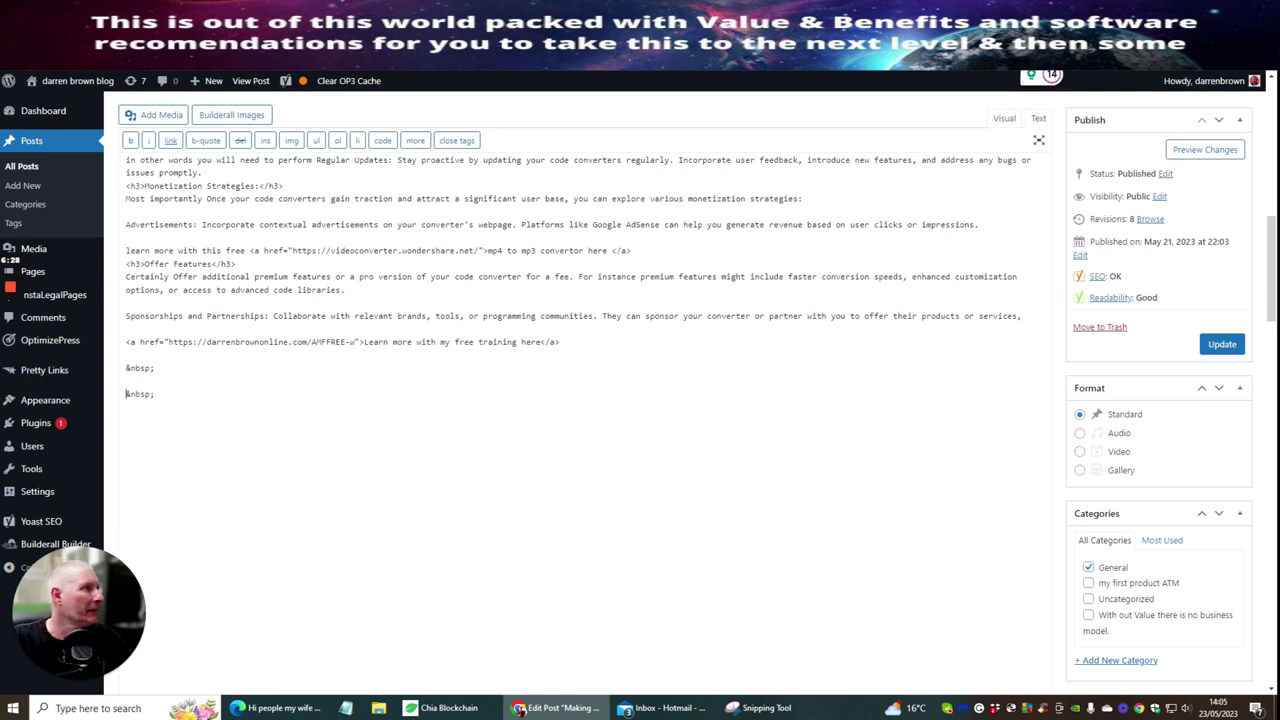
key(ctrl+Tab)
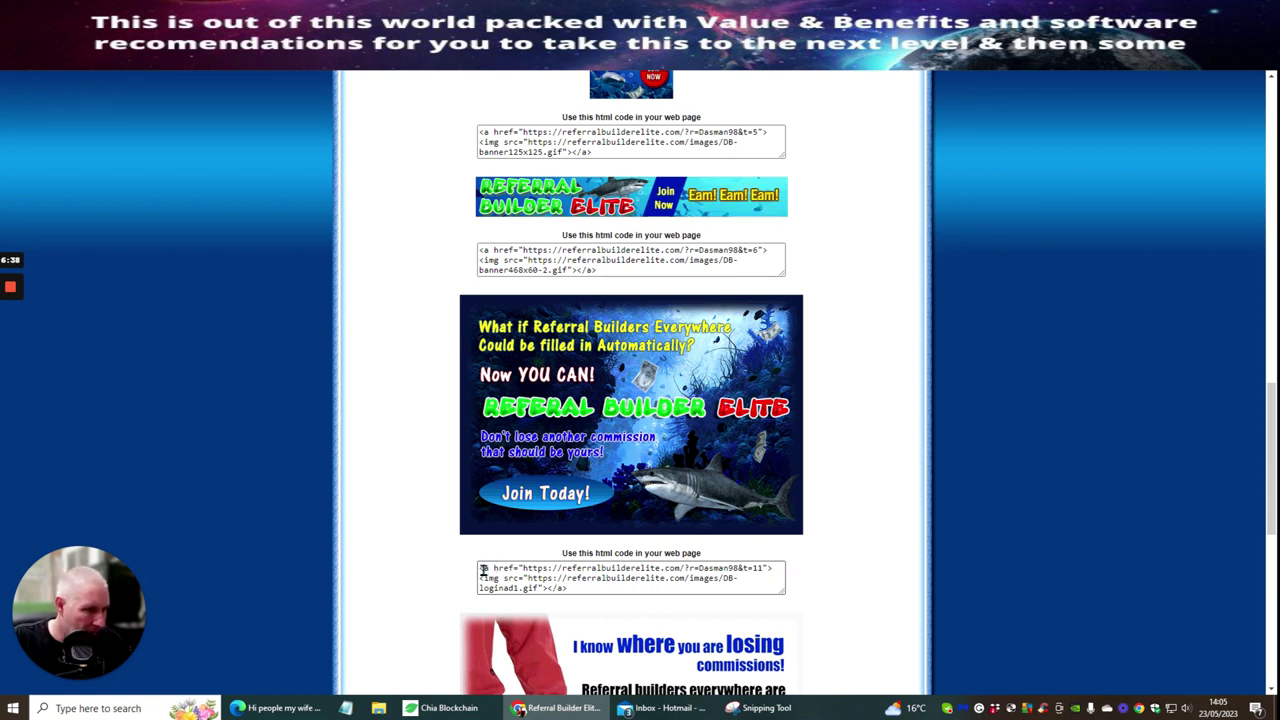
Copy the Join Today banner's HTML snippet linking DB-loginad1.gif to the referral link
click(527, 578)
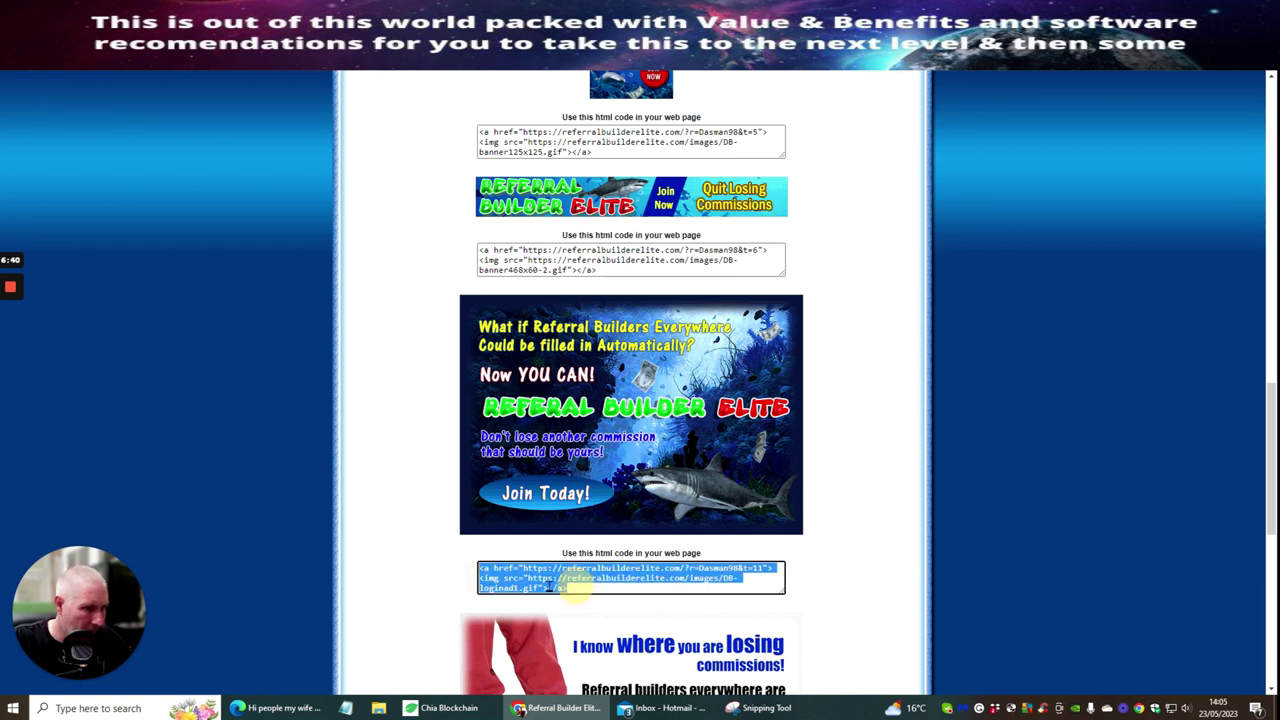
right_click(549, 585)
click(583, 354)
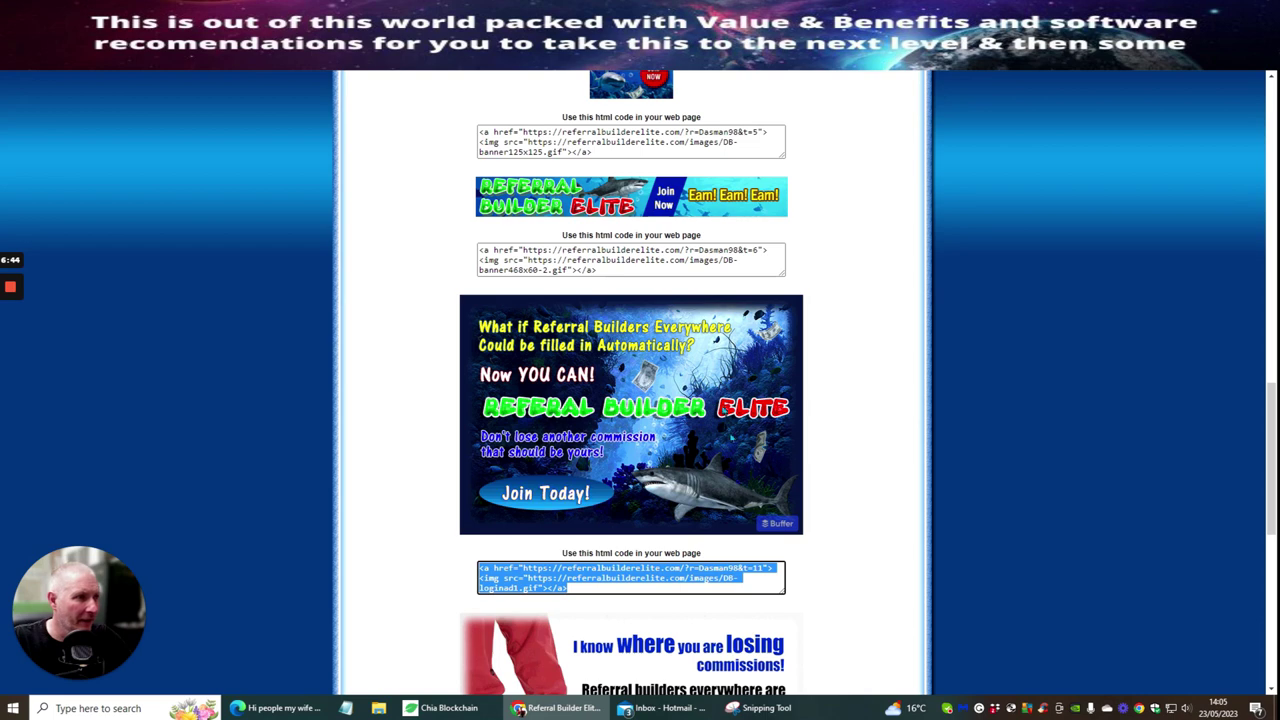
scroll(665, 491, down, 3)
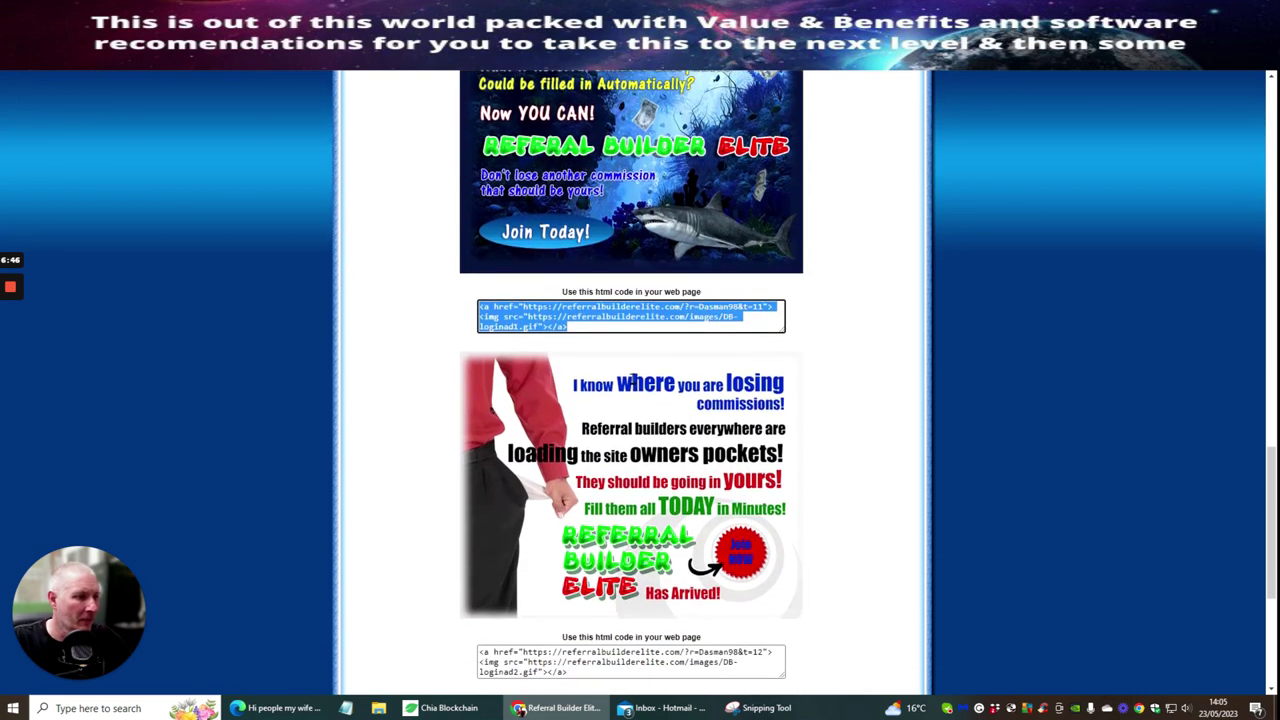
scroll(680, 470, up, 4)
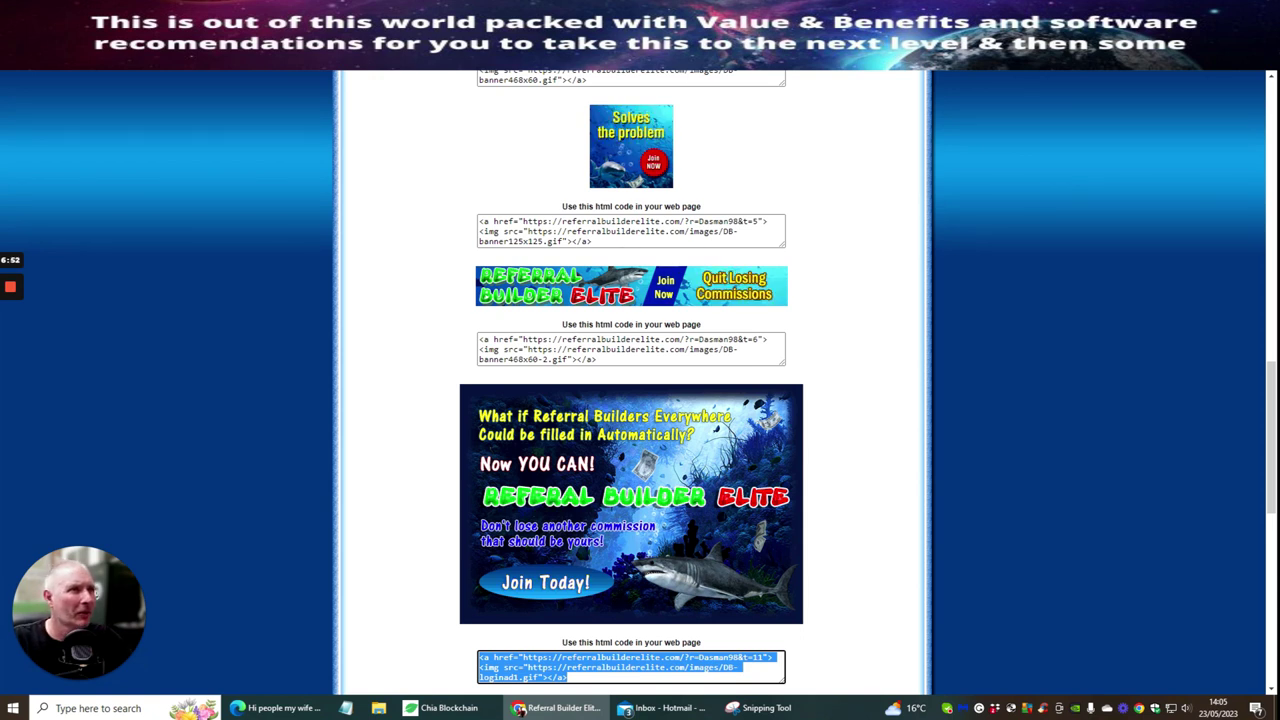
Paste the Join Today banner code at the end of the post's HTML and Update the post
key(ctrl+Tab)
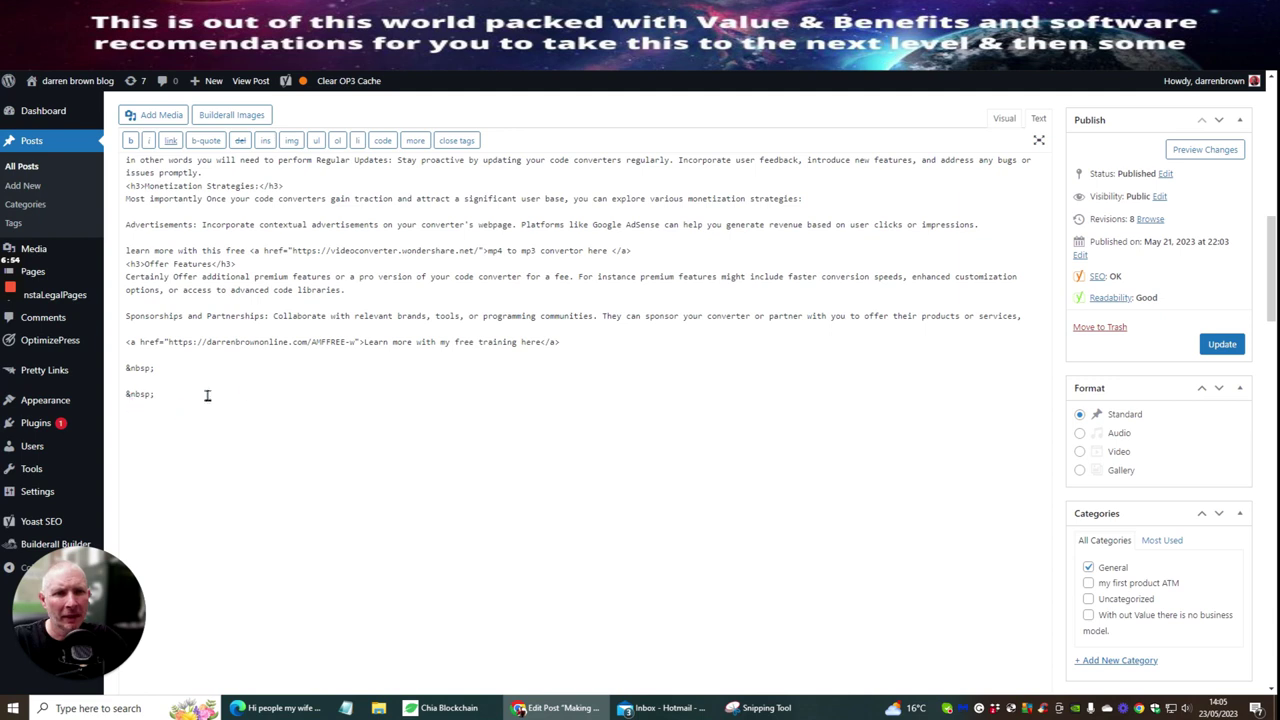
text(<a href="https://referralbuilderelite.com/?r=Dasman98&t=11"><img src="https://referralbuilderelite.com/images/DB-loginad1.gif"></a>)
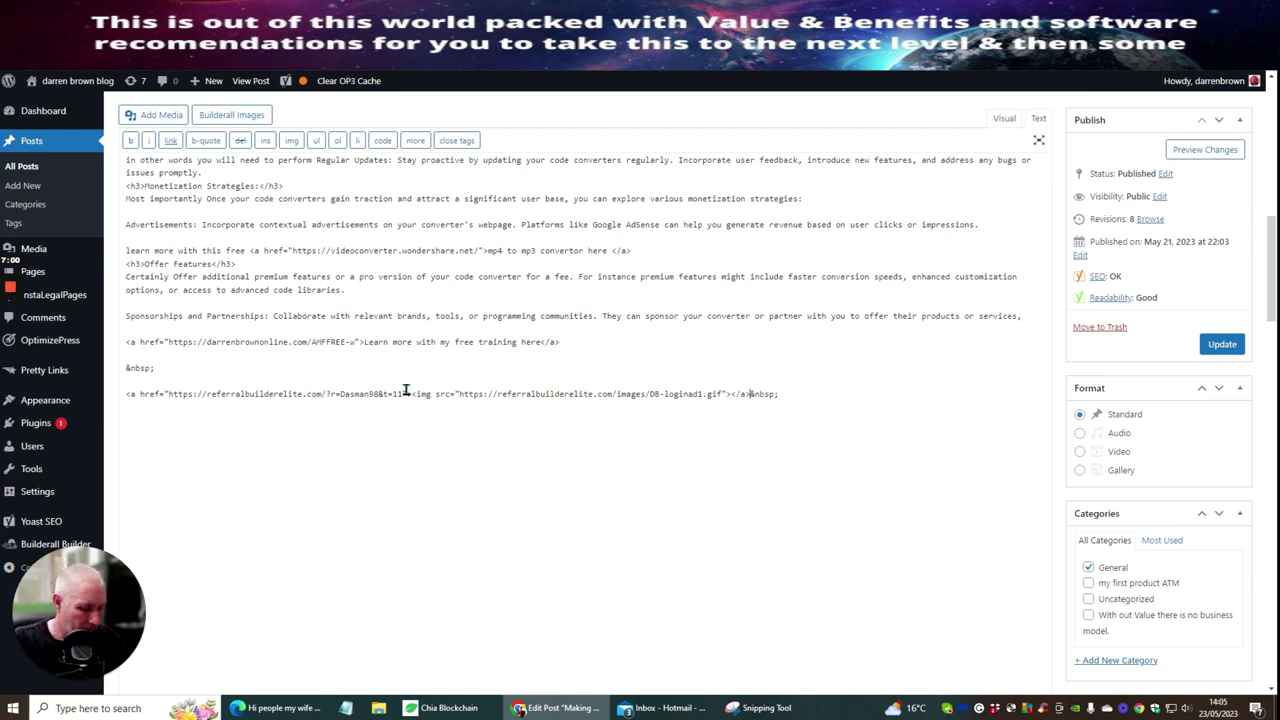
scroll(405, 390, down, 3)
scroll(449, 306, up, 3)
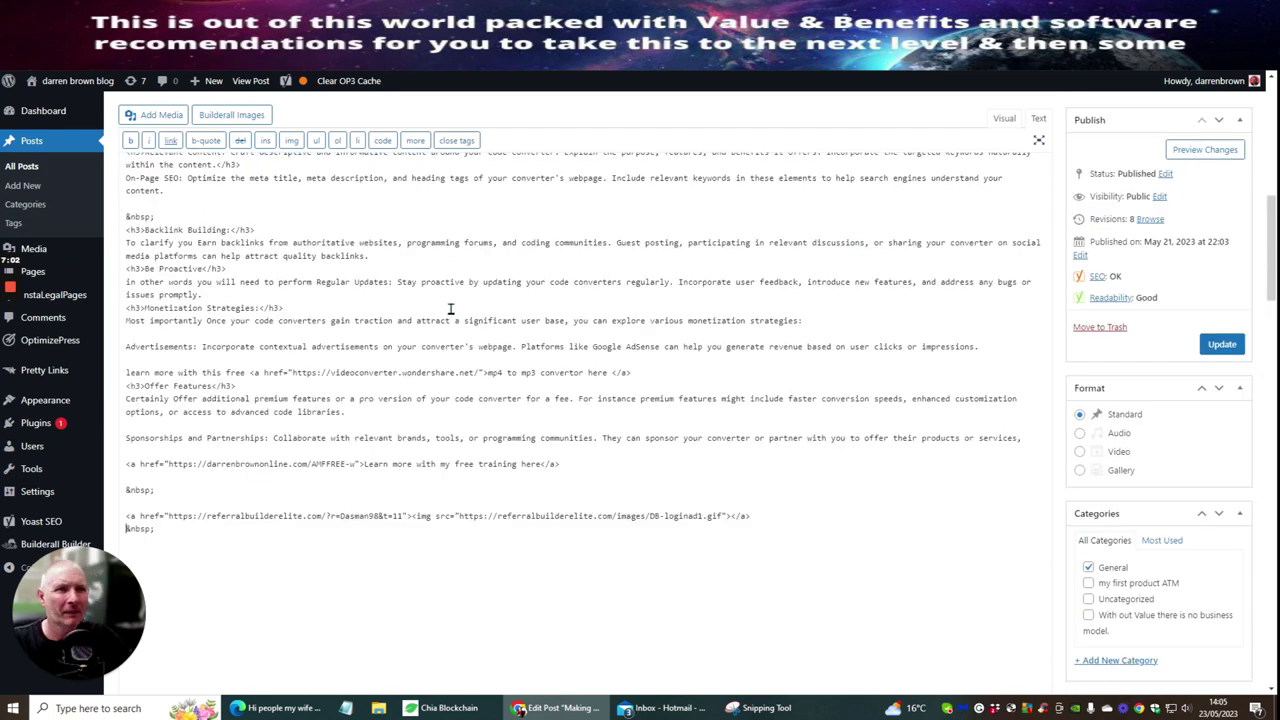
scroll(450, 309, down, 4)
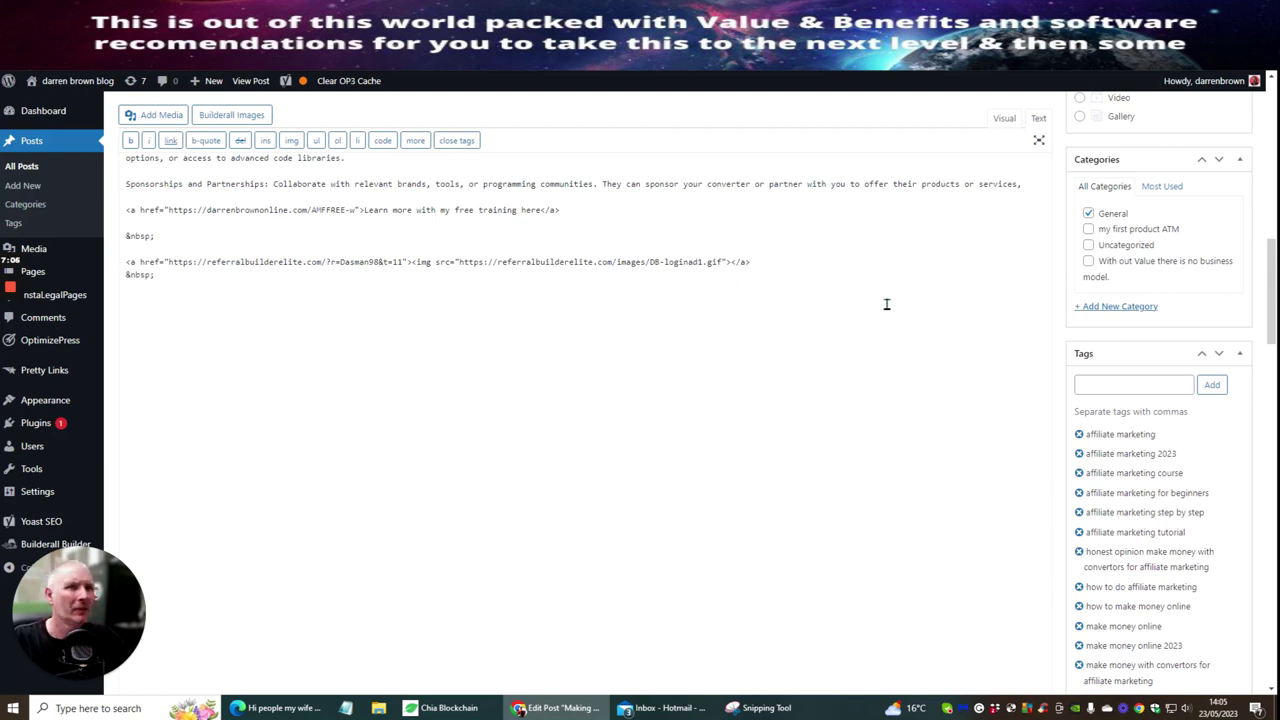
scroll(890, 303, up, 3)
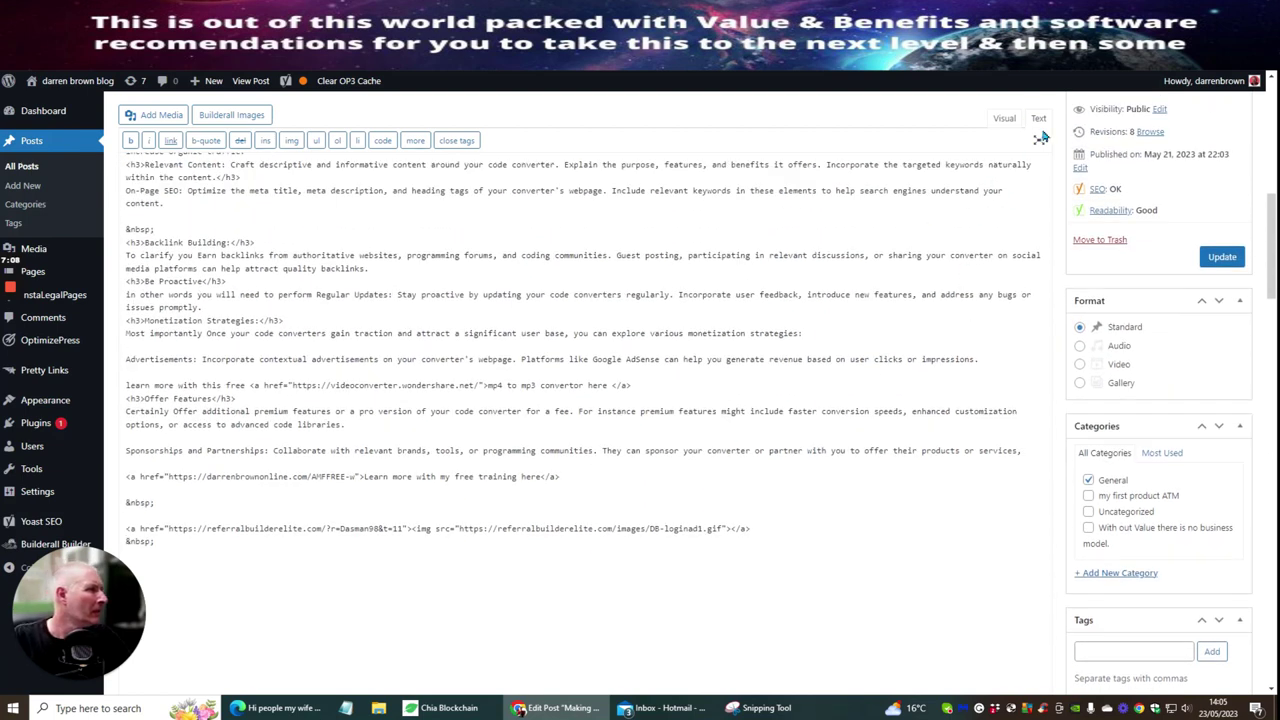
click(1224, 258)
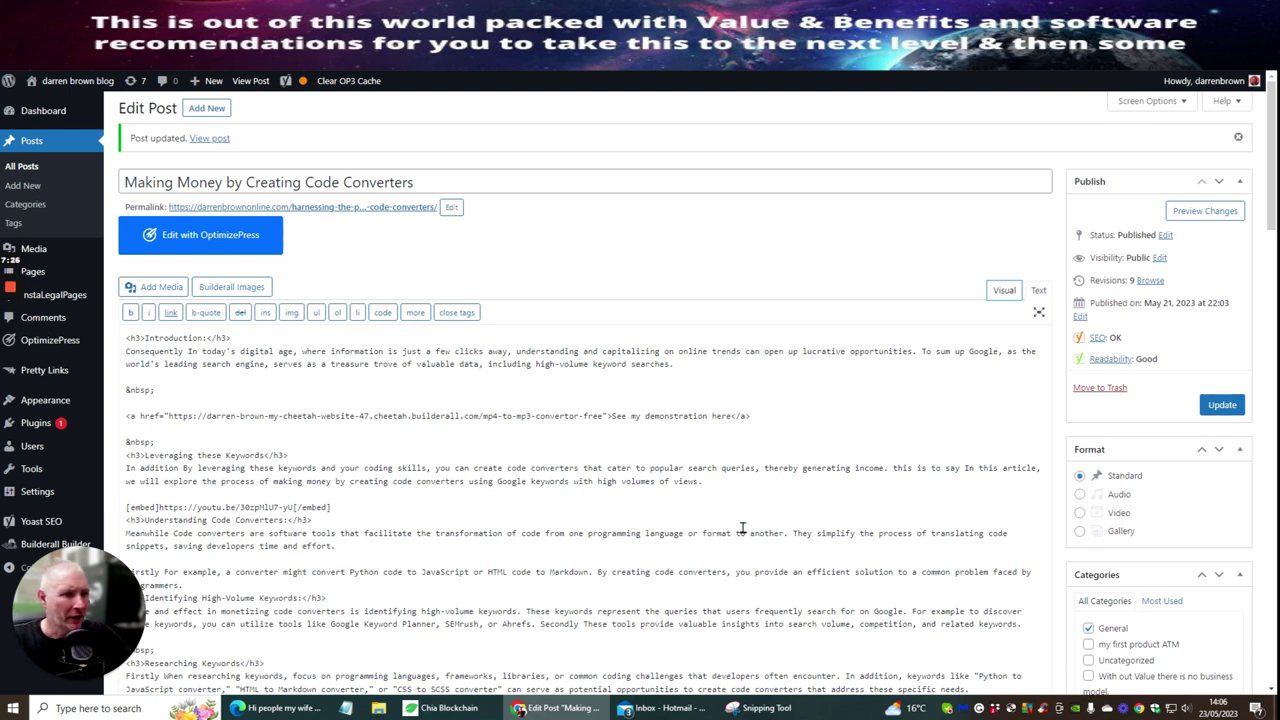
Switch to the Visual editor and check the Join Today banner image below the free-training link
click(1003, 292)
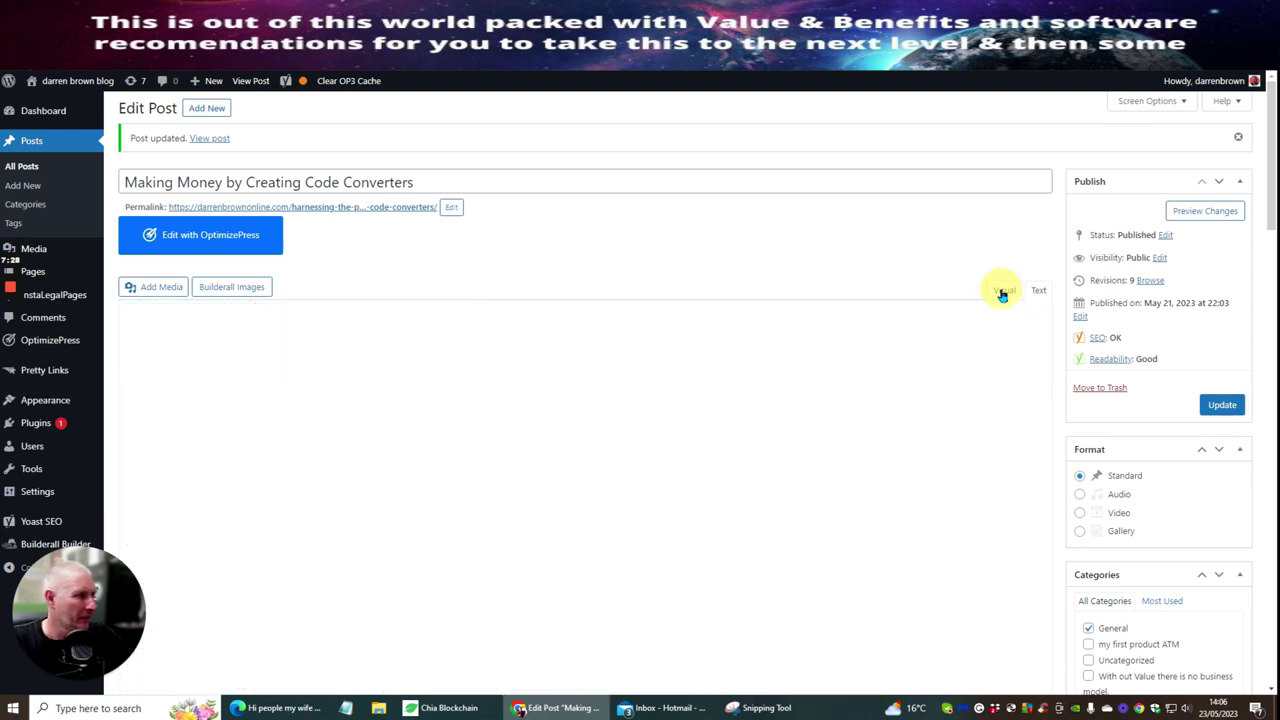
scroll(620, 265, down, 3)
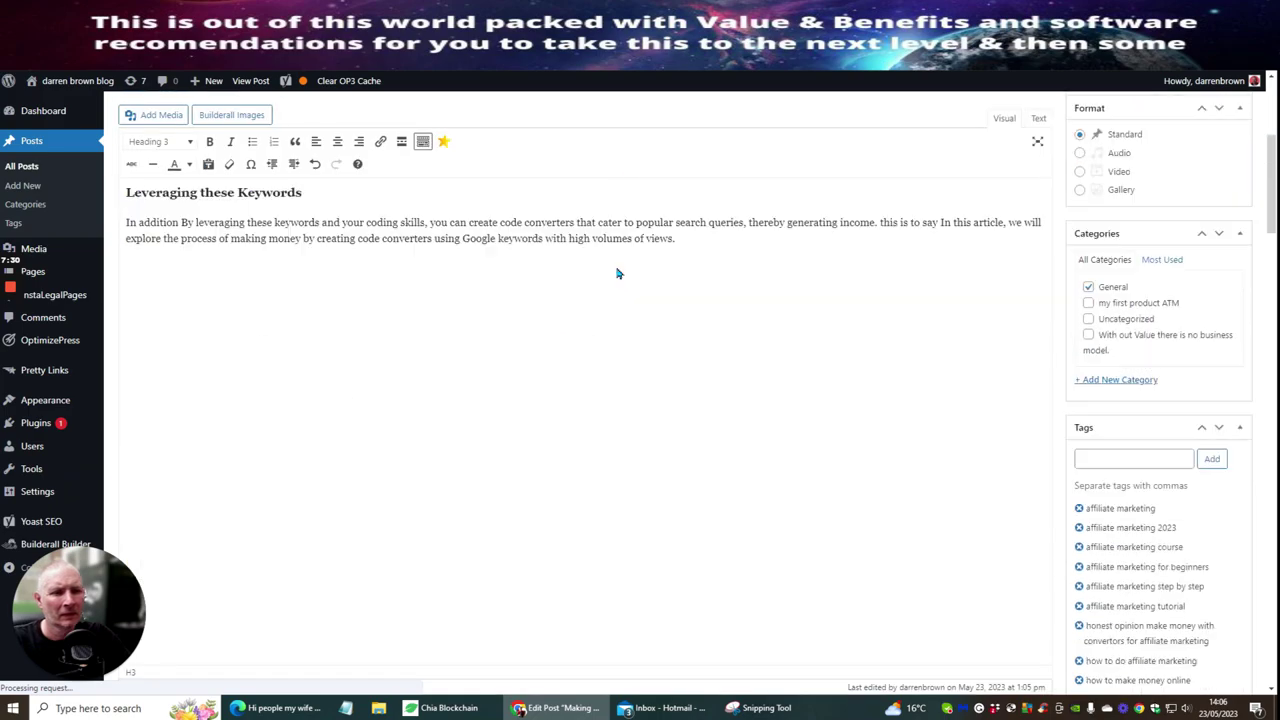
scroll(617, 273, down, 2)
scroll(627, 289, up, 3)
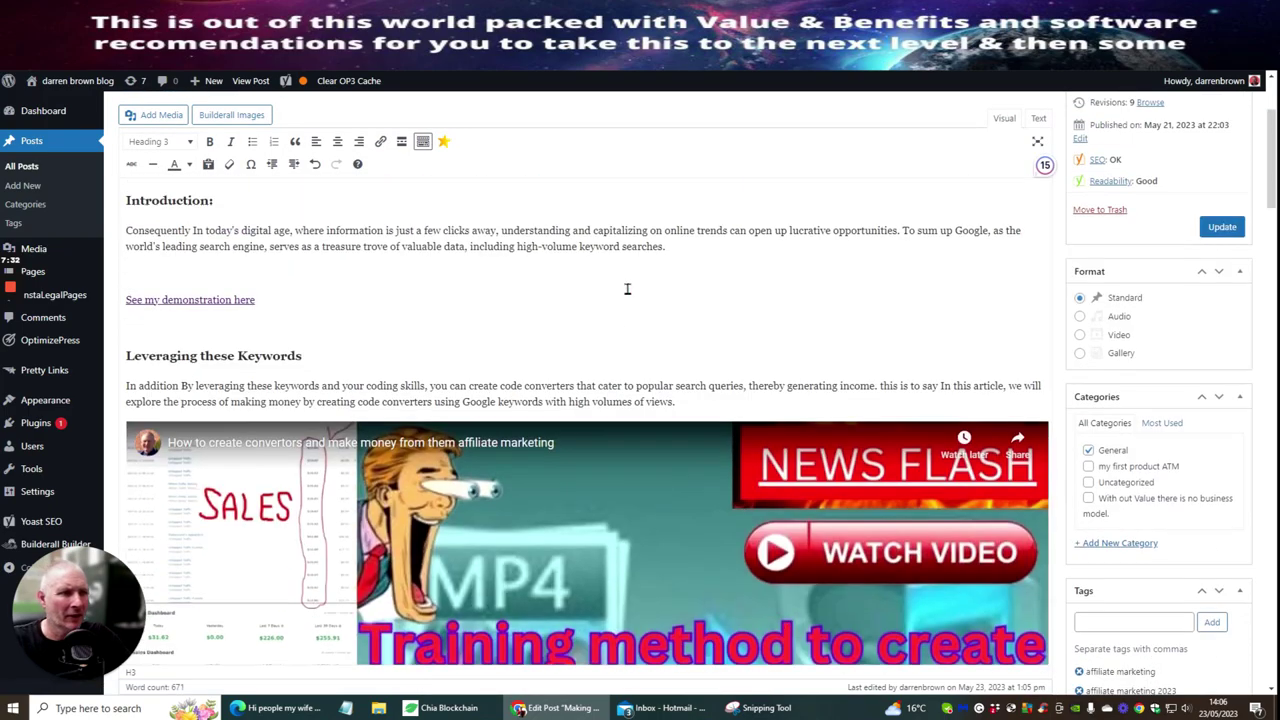
scroll(627, 289, up, 3)
scroll(629, 294, down, 10)
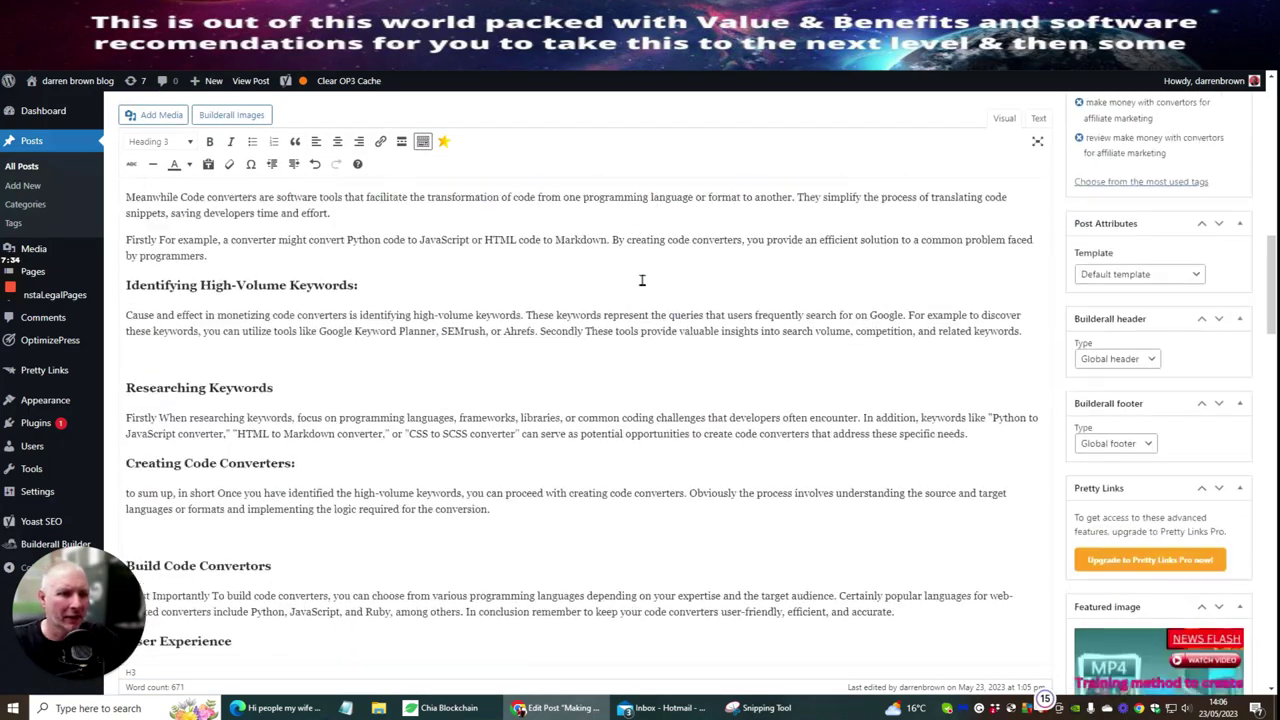
scroll(642, 280, down, 12)
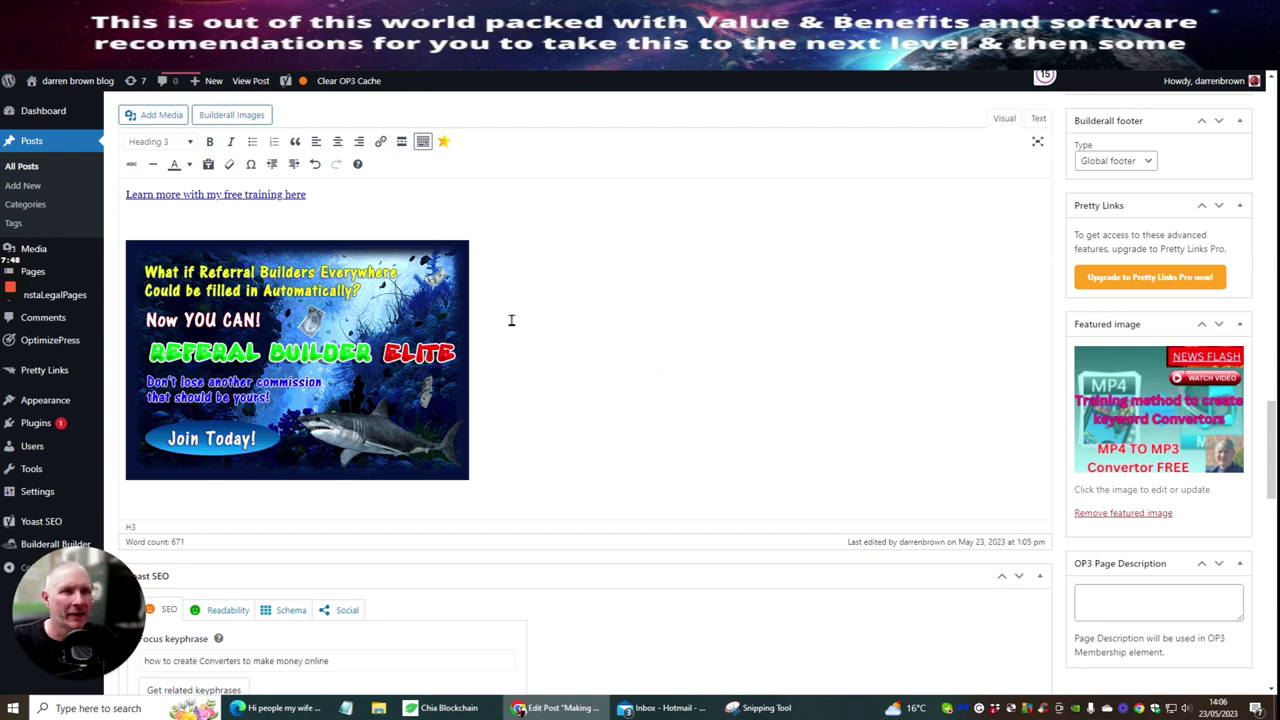
scroll(508, 320, up, 3)
scroll(254, 321, up, 4)
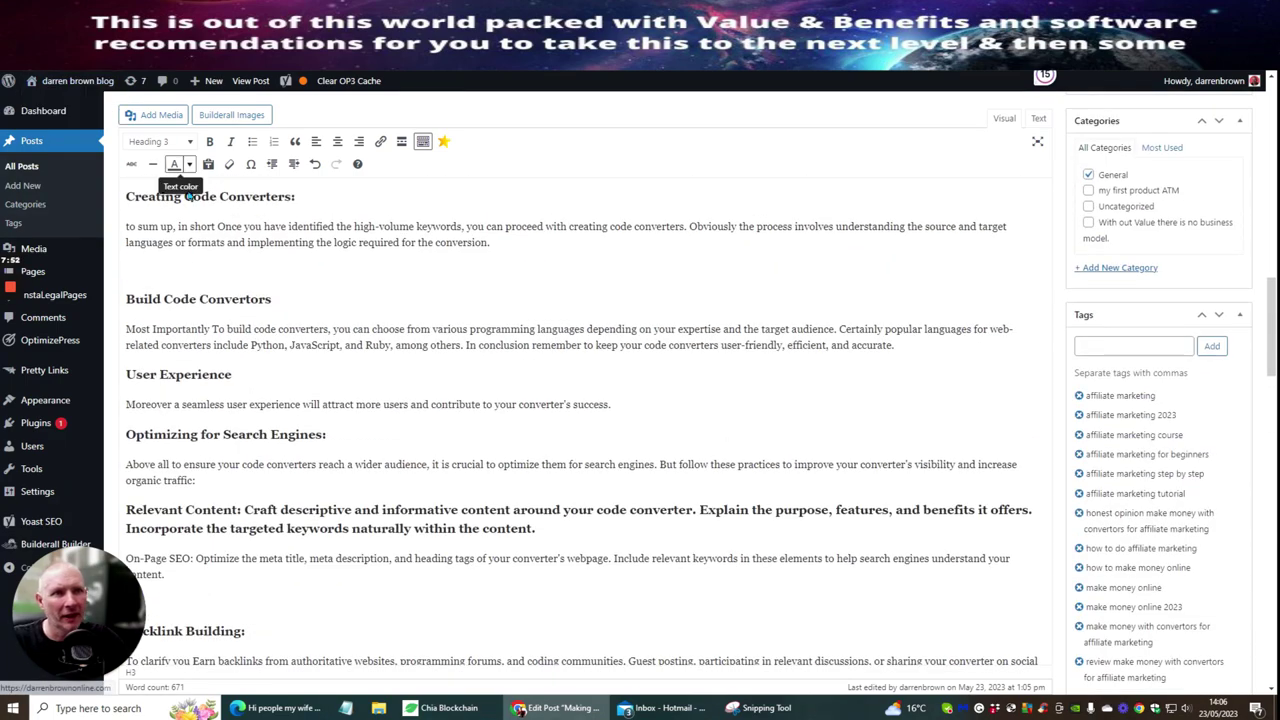
scroll(255, 298, up, 7)
scroll(267, 302, up, 3)
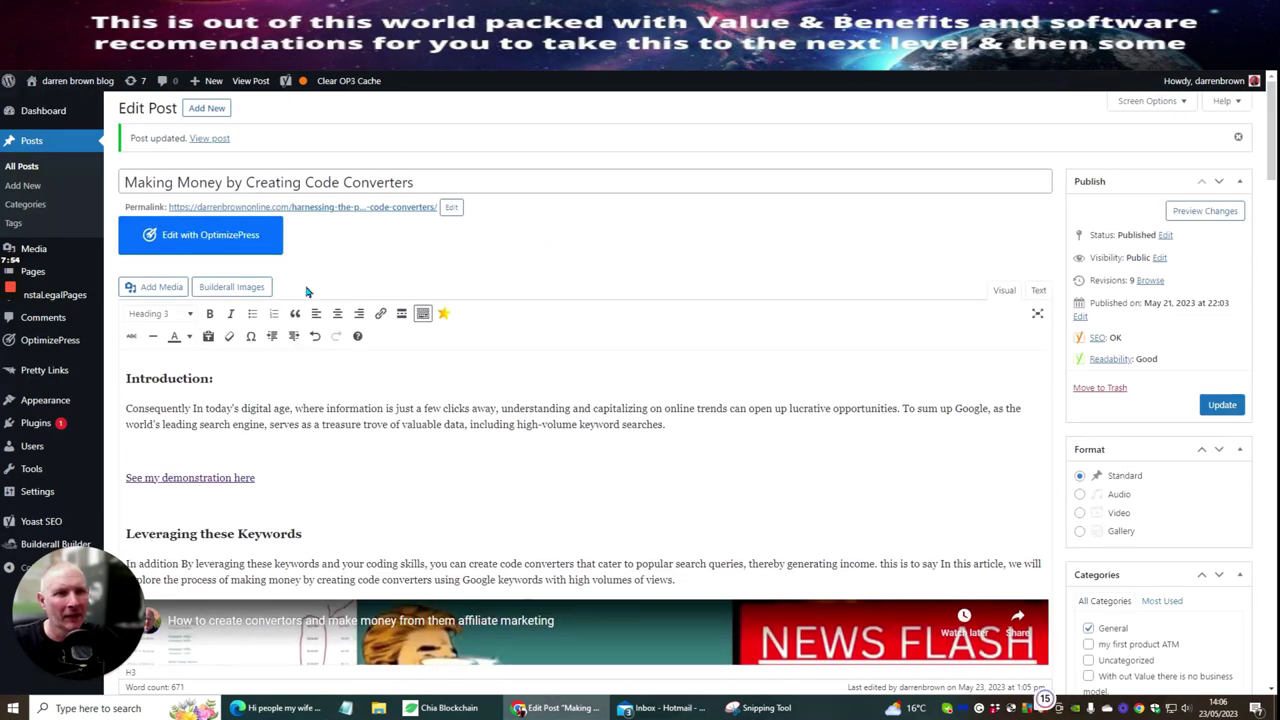
Open the published post in a new tab and scroll down to its Join Today banner
right_click(360, 210)
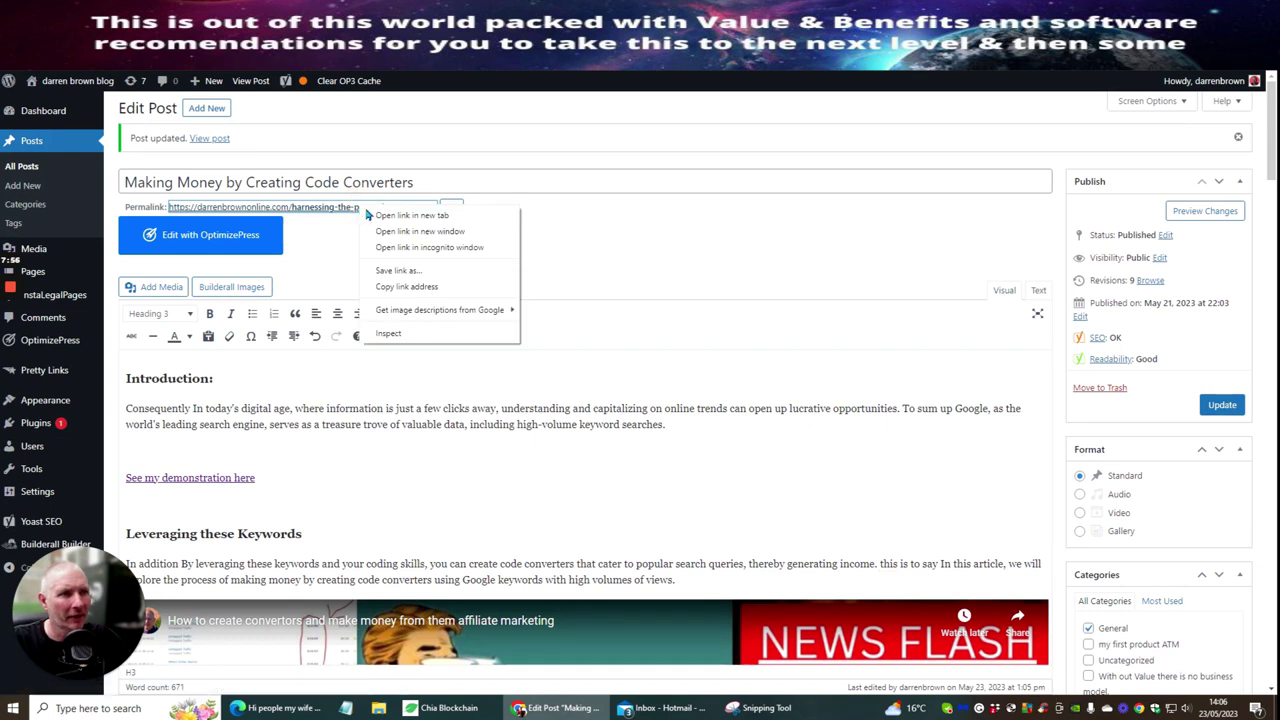
click(376, 218)
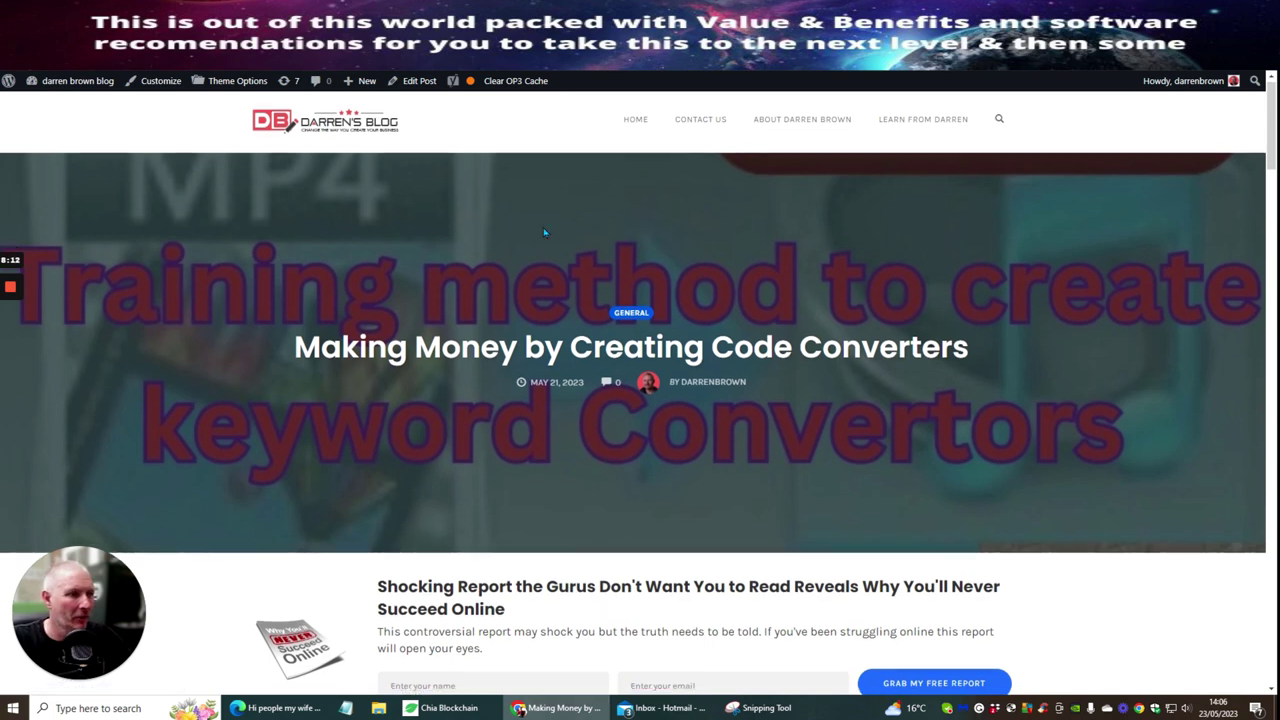
scroll(519, 236, down, 1)
scroll(519, 236, up, 1)
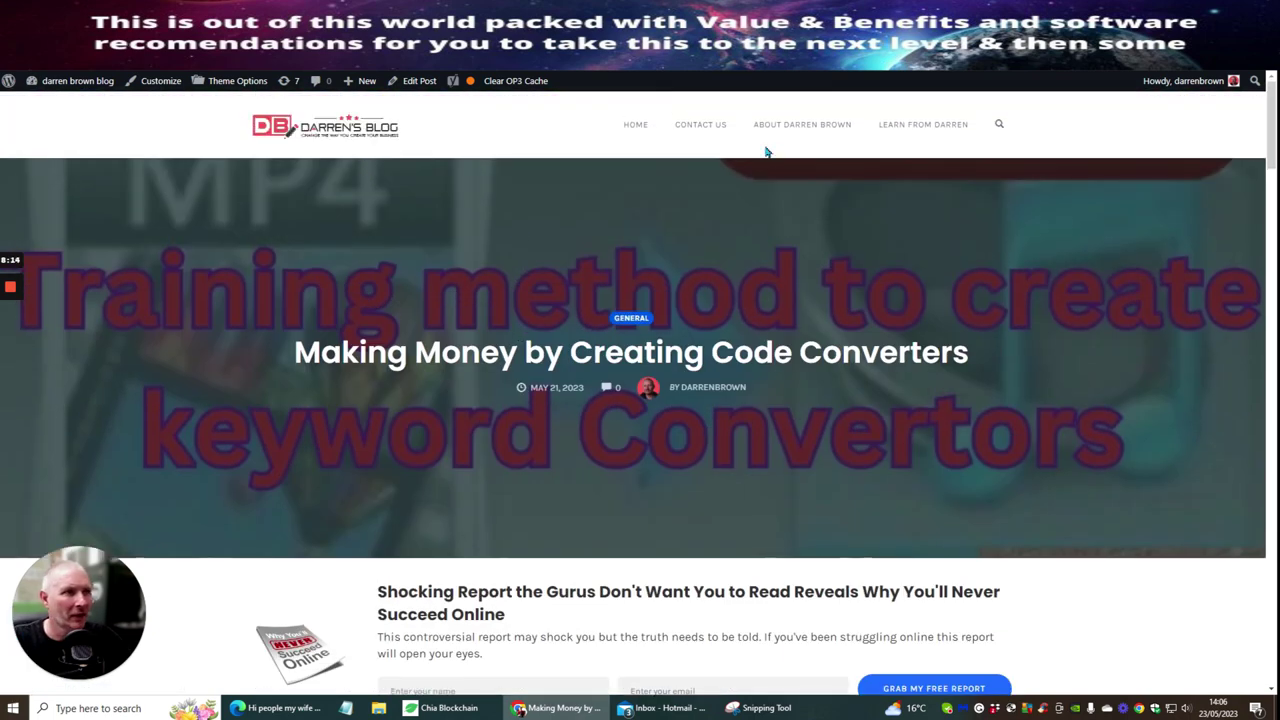
scroll(766, 151, down, 5)
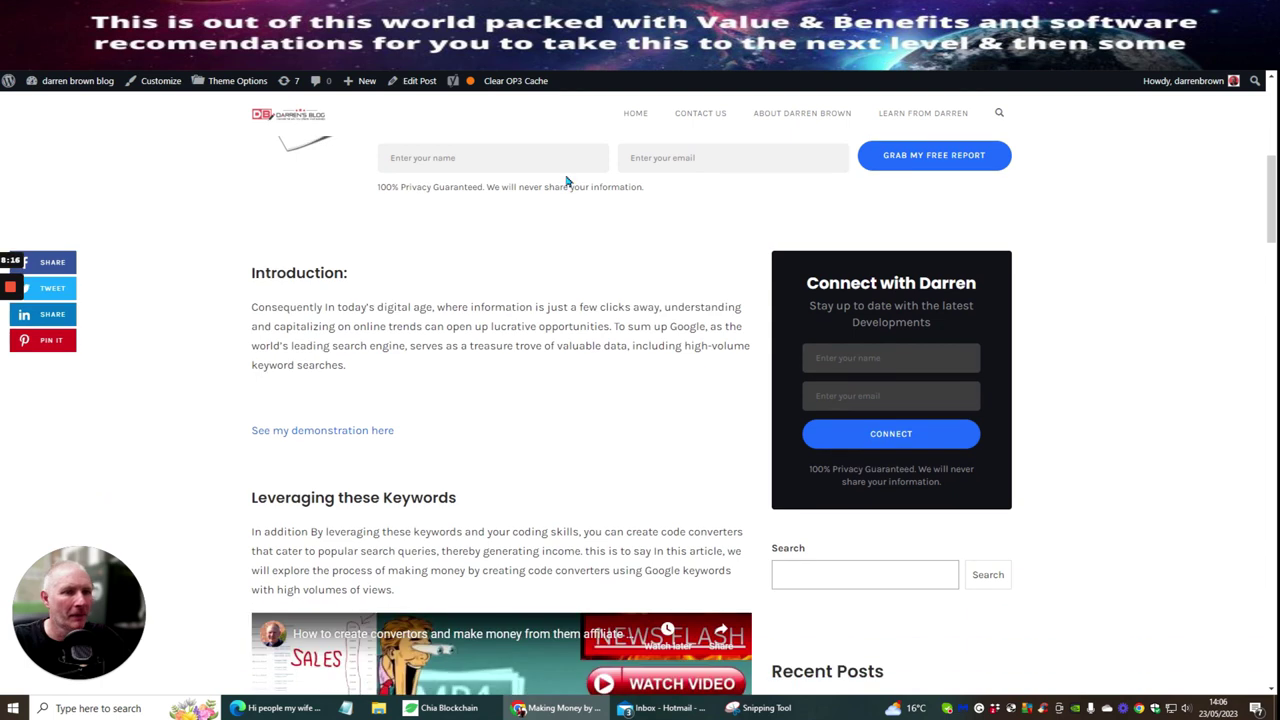
scroll(500, 200, down, 1)
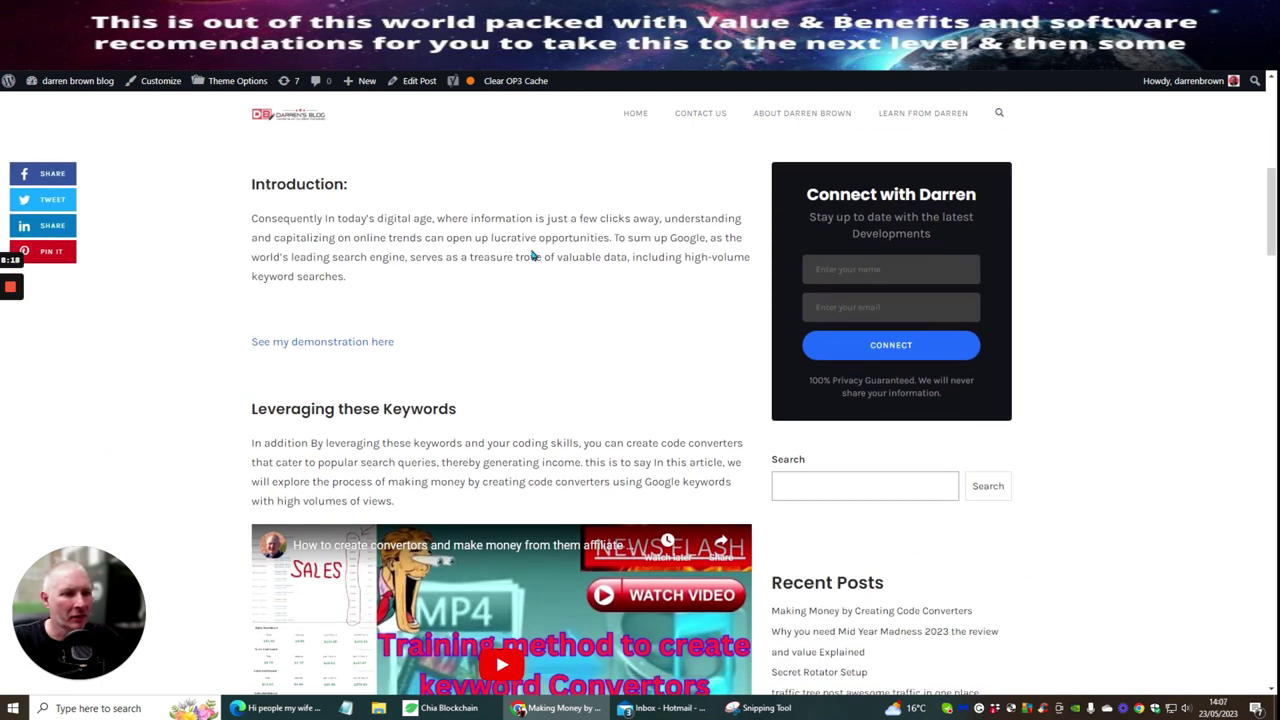
scroll(532, 240, down, 5)
scroll(522, 178, down, 3)
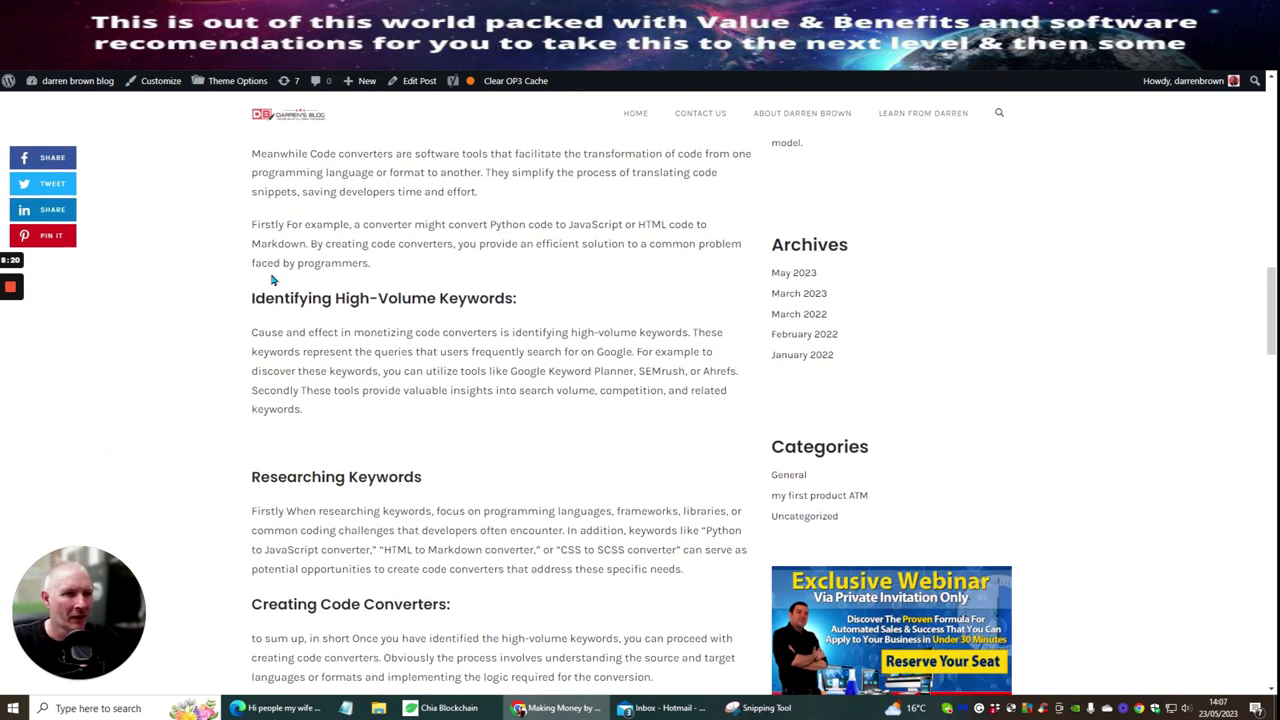
scroll(548, 220, down, 3)
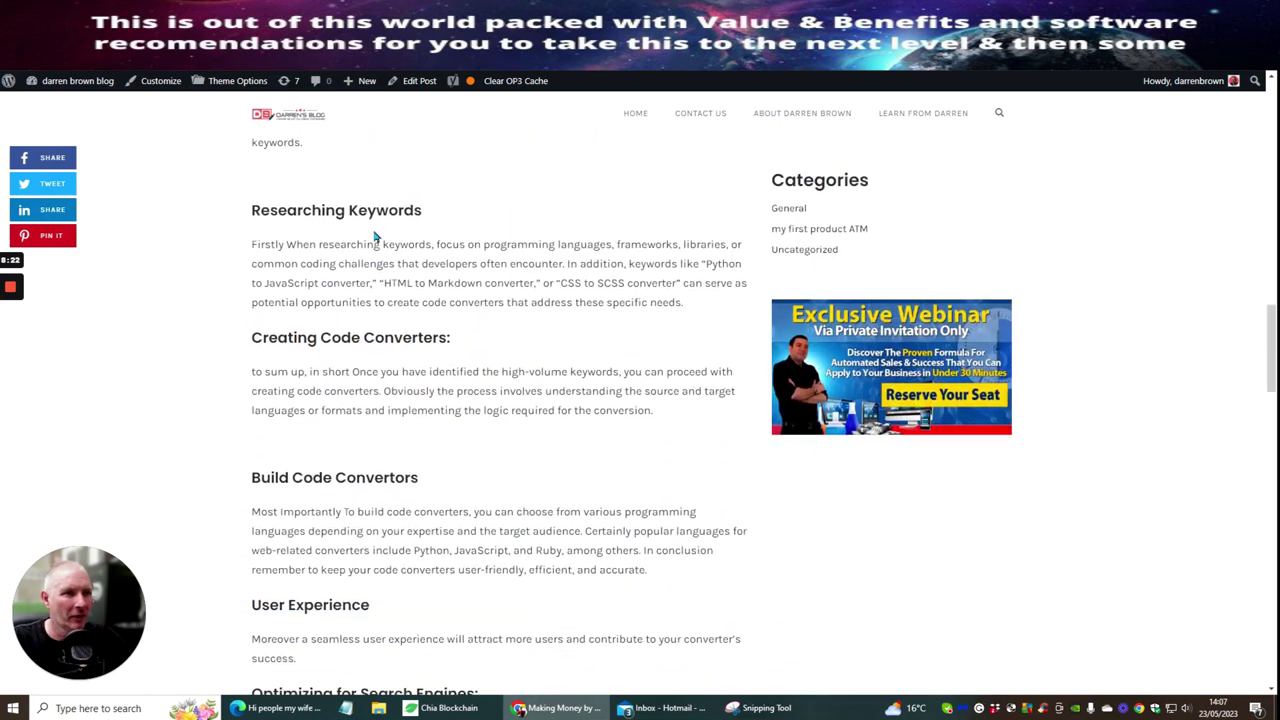
scroll(493, 246, down, 1)
scroll(493, 240, down, 10)
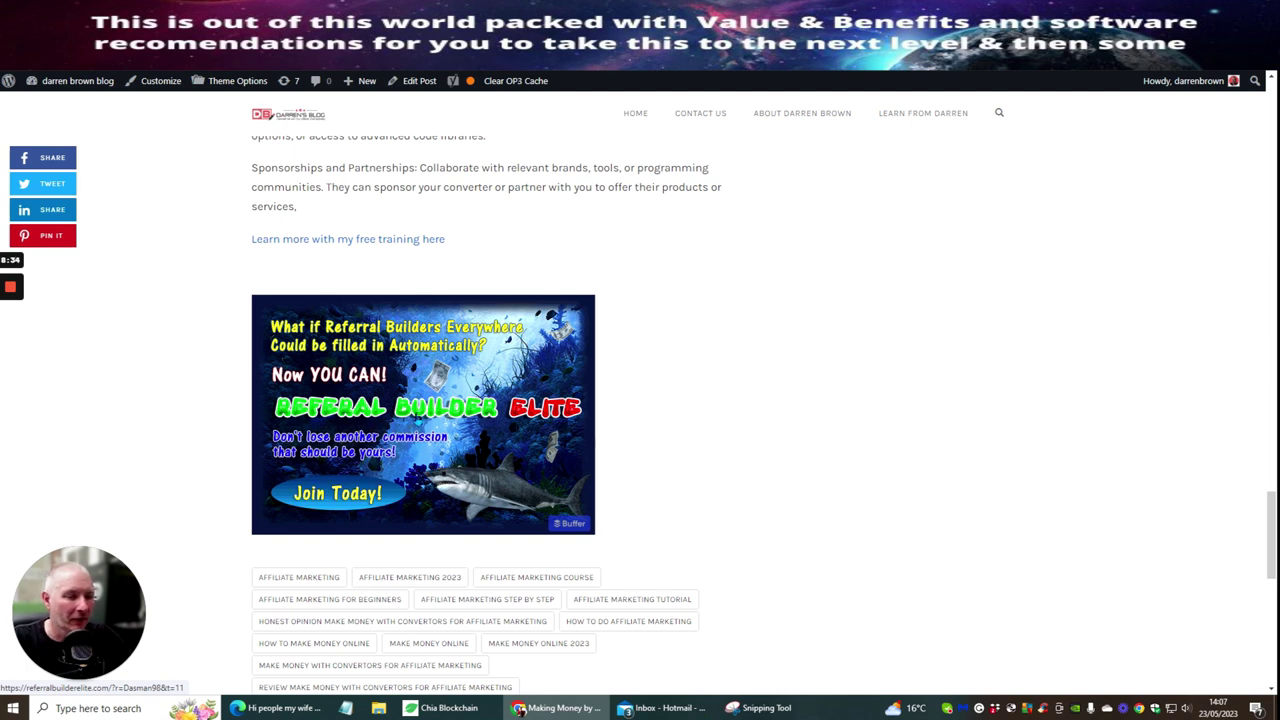
Follow the Join Today banner through to the Referral Builder Elite sales page
click(592, 466)
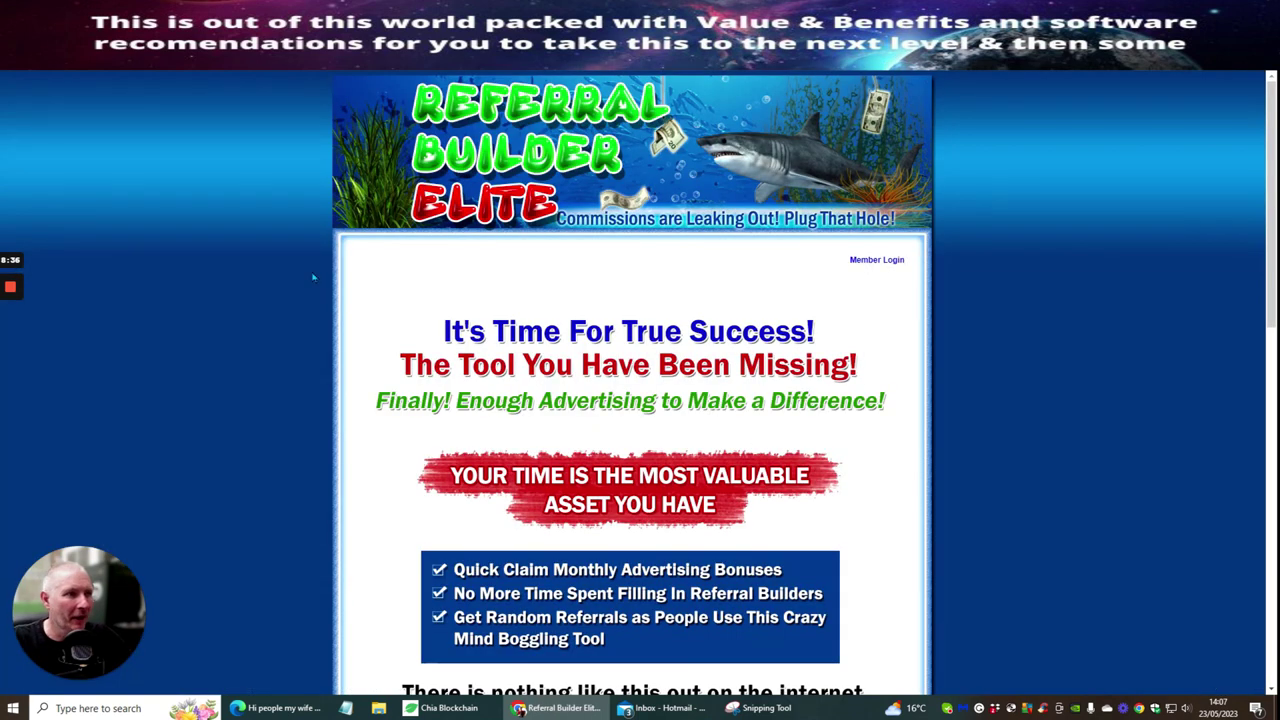
scroll(652, 240, down, 8)
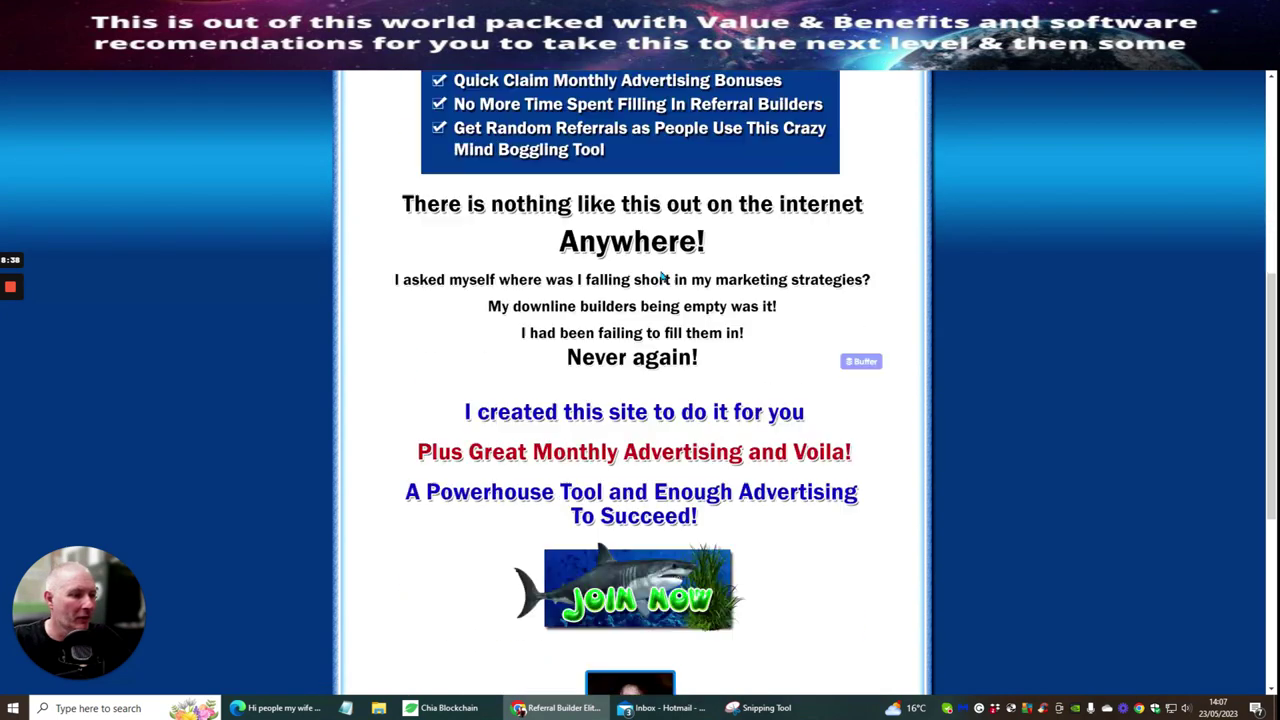
scroll(688, 350, up, 9)
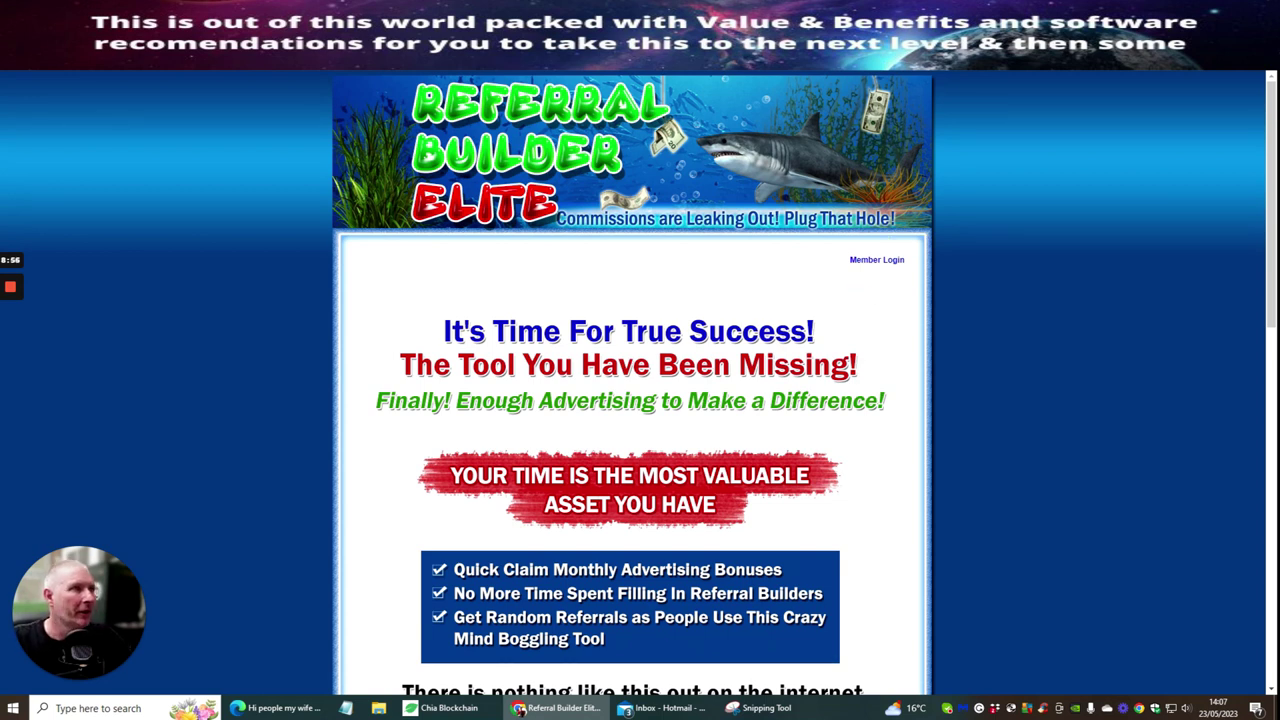
Go to the member area's FULL PAGE AD page showing the rotating login ad
scroll(765, 327, down, 15)
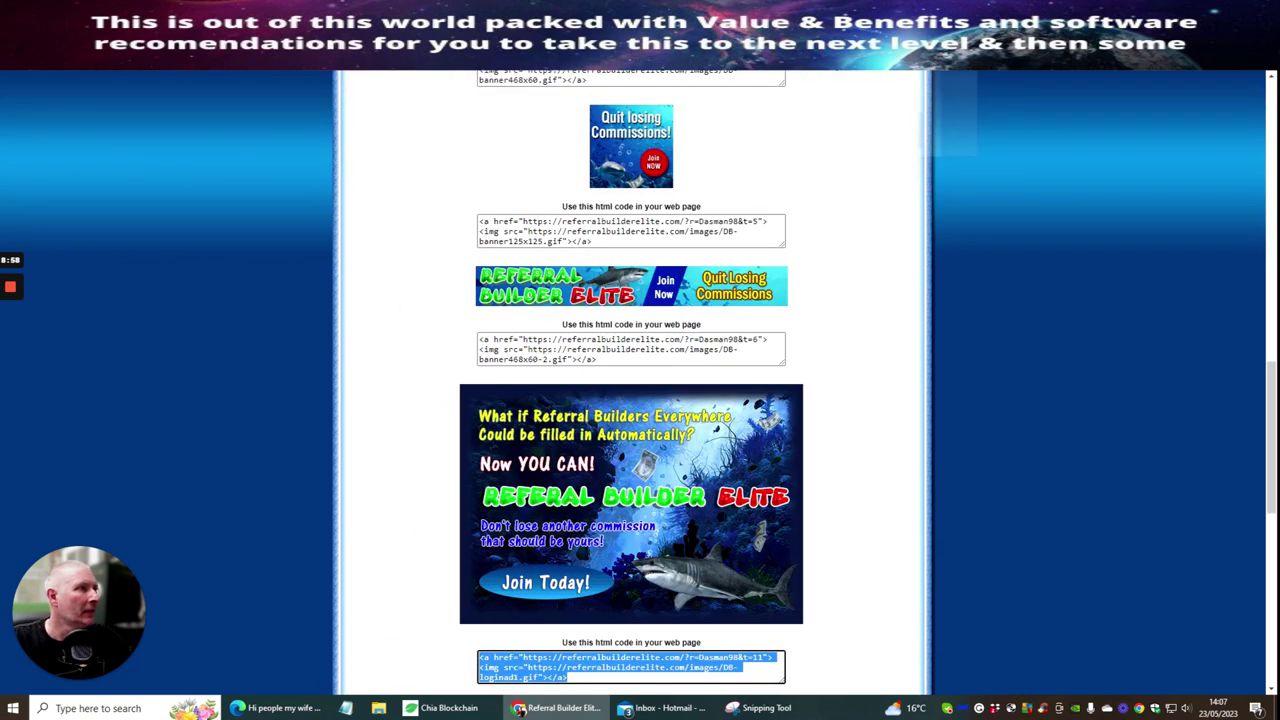
scroll(703, 127, up, 2)
scroll(703, 127, up, 15)
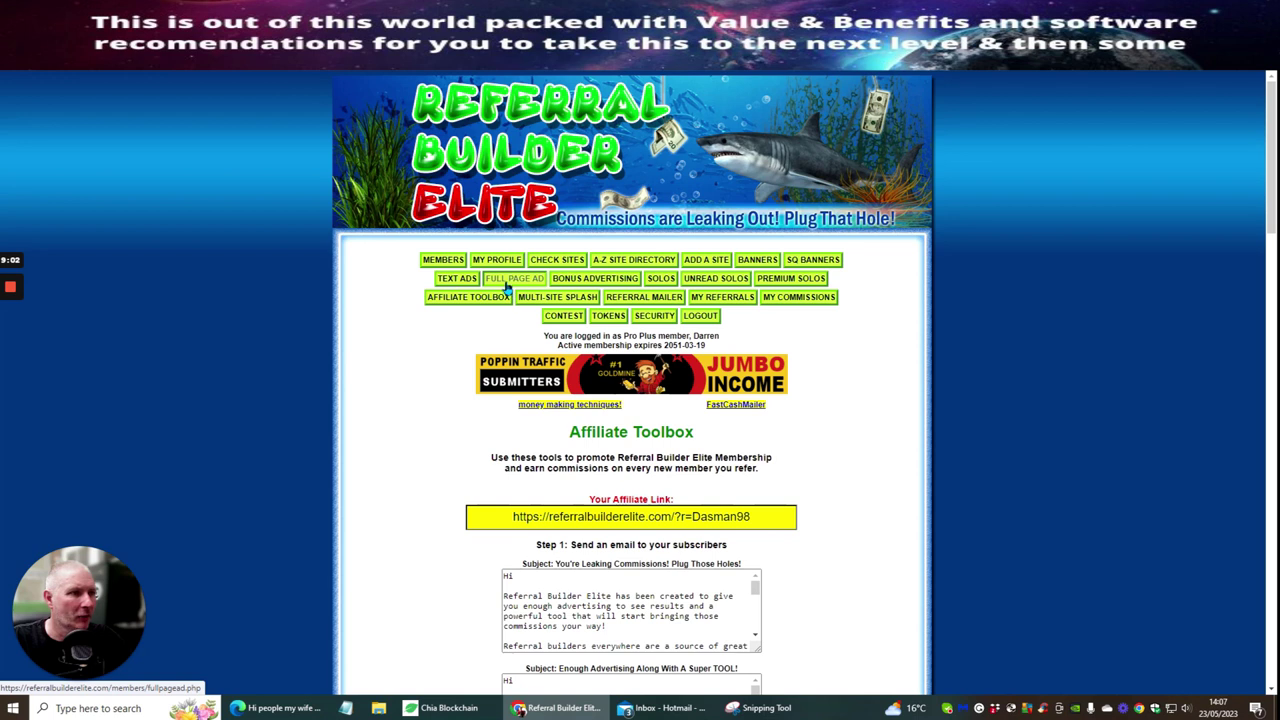
click(508, 280)
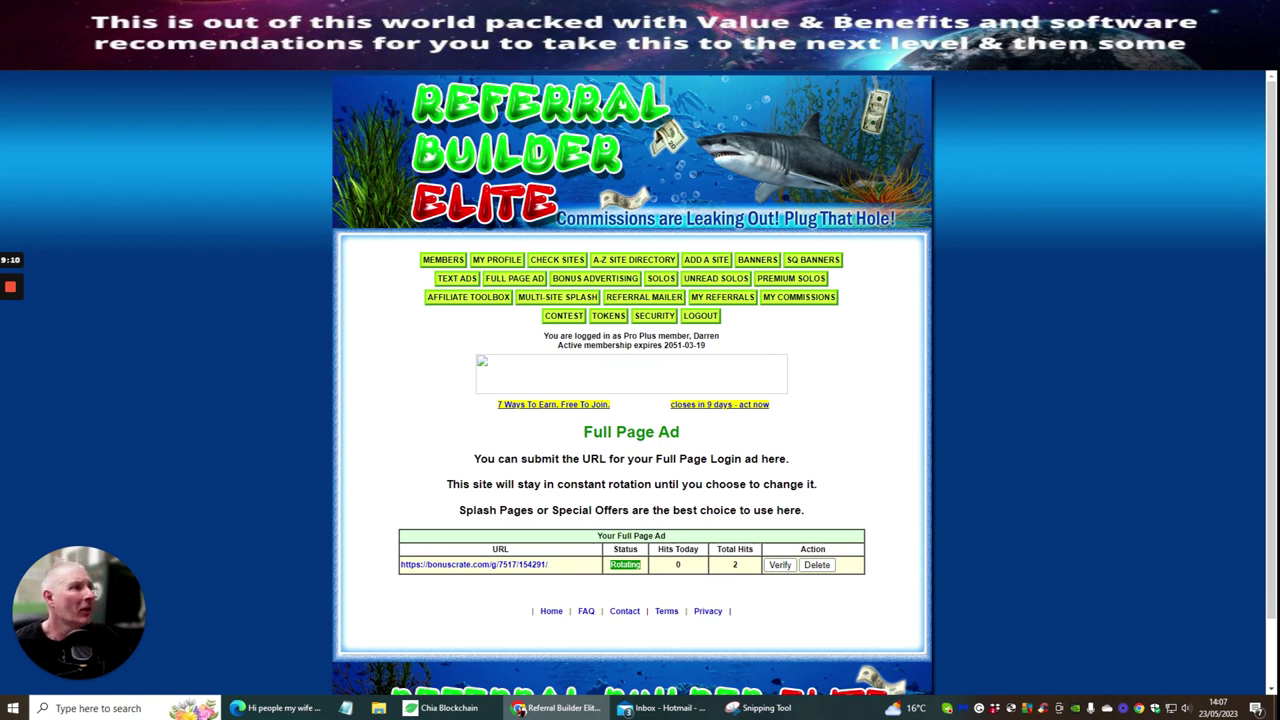
Scroll through the B.A.G.S. Campaigns DFY page's price box, bonus video and Limited Time Offer
scroll(794, 277, down, 8)
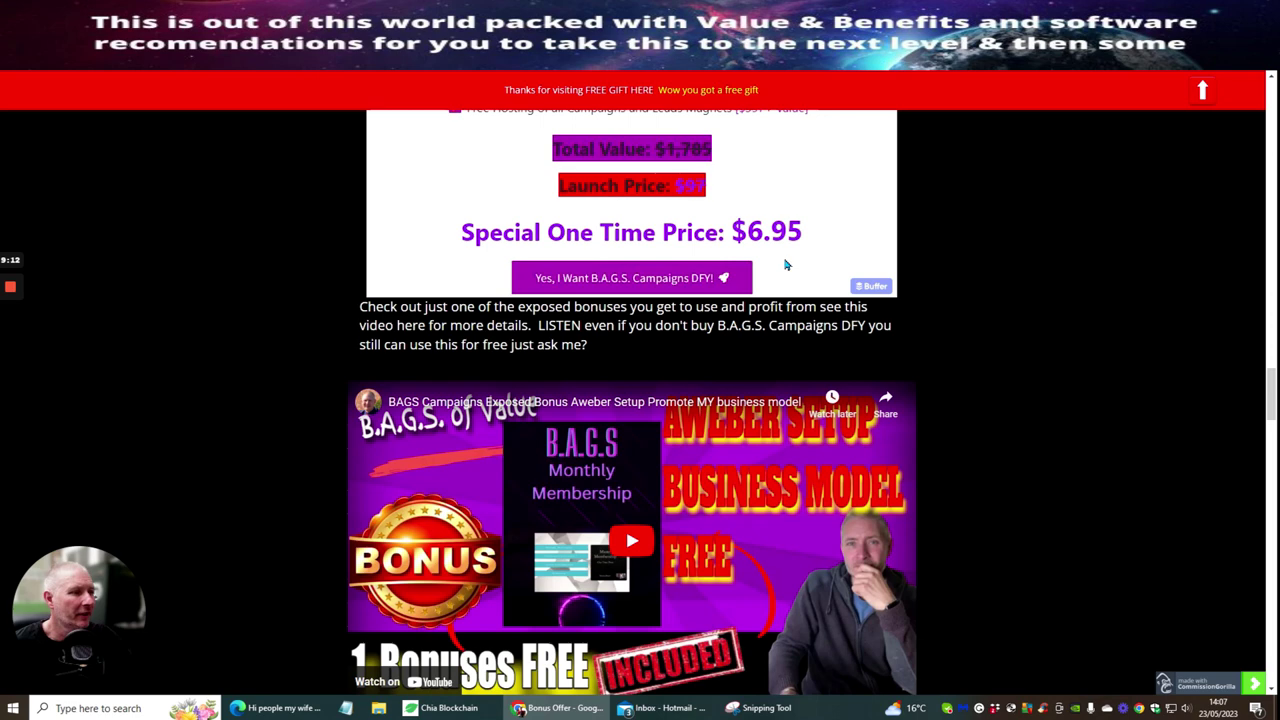
scroll(780, 271, down, 3)
scroll(785, 280, up, 9)
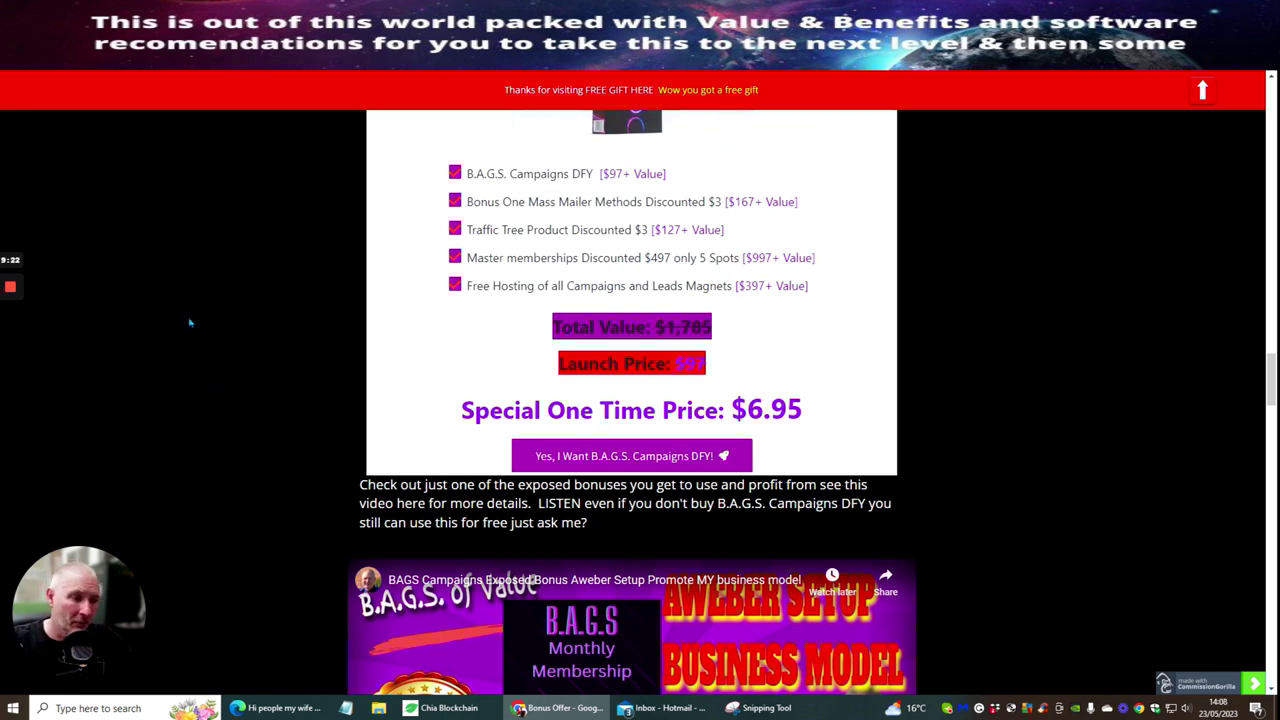
scroll(700, 323, down, 3)
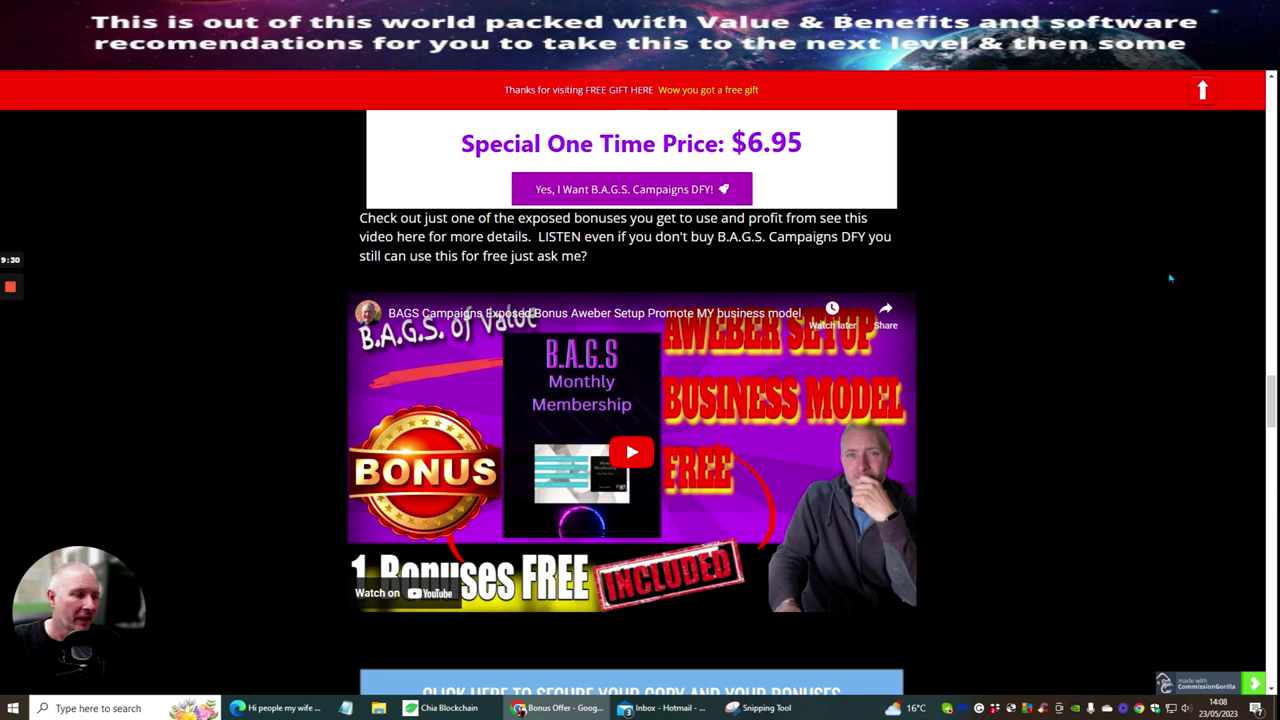
scroll(1168, 275, down, 1)
scroll(1155, 268, up, 3)
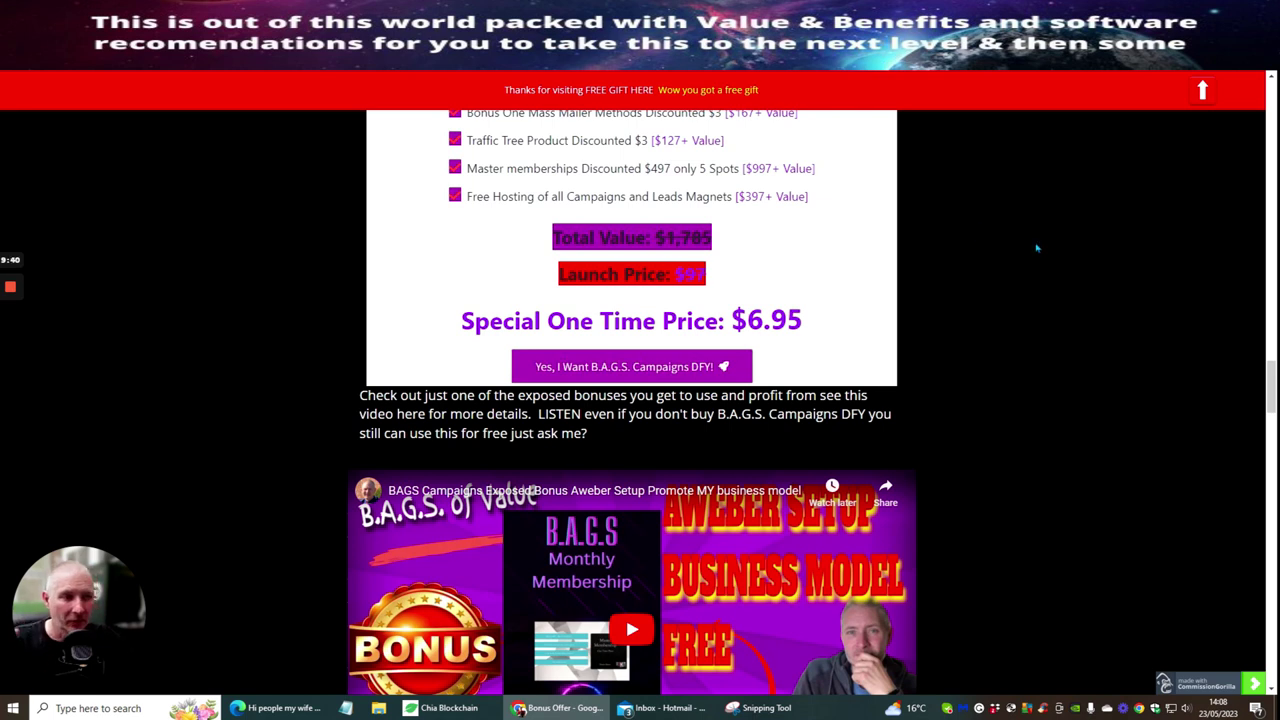
scroll(1031, 297, up, 10)
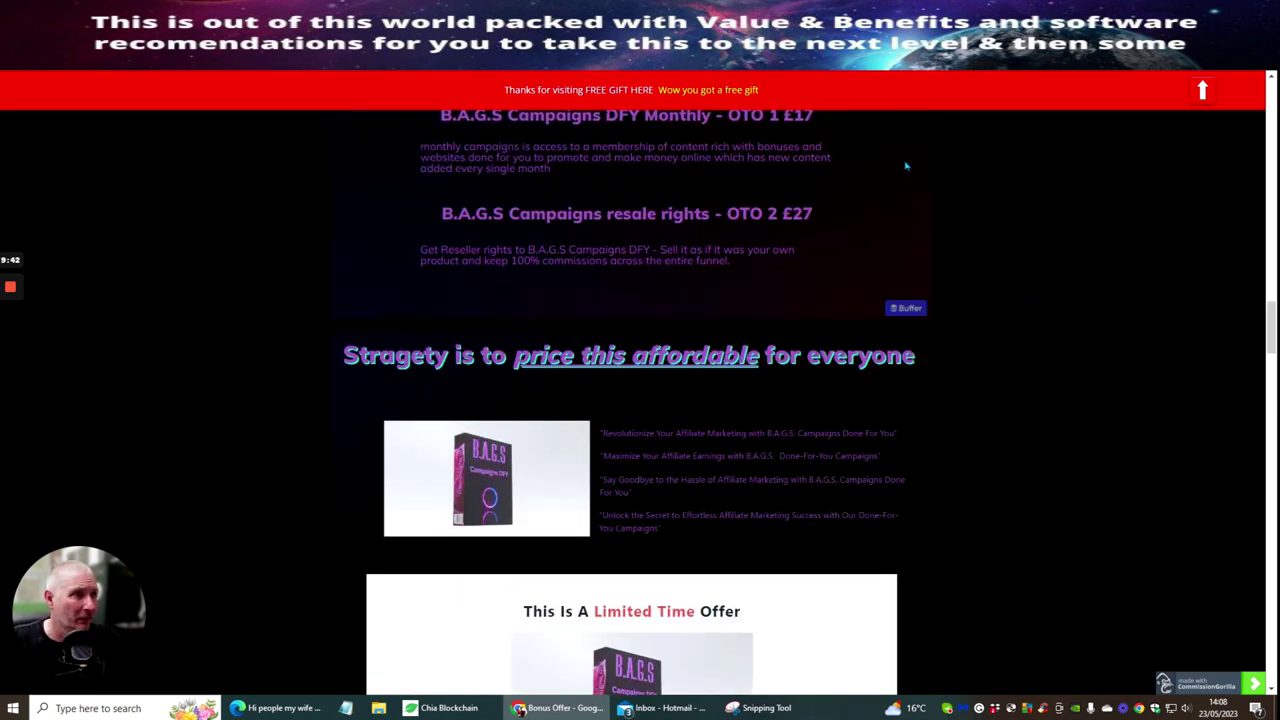
scroll(922, 175, down, 2)
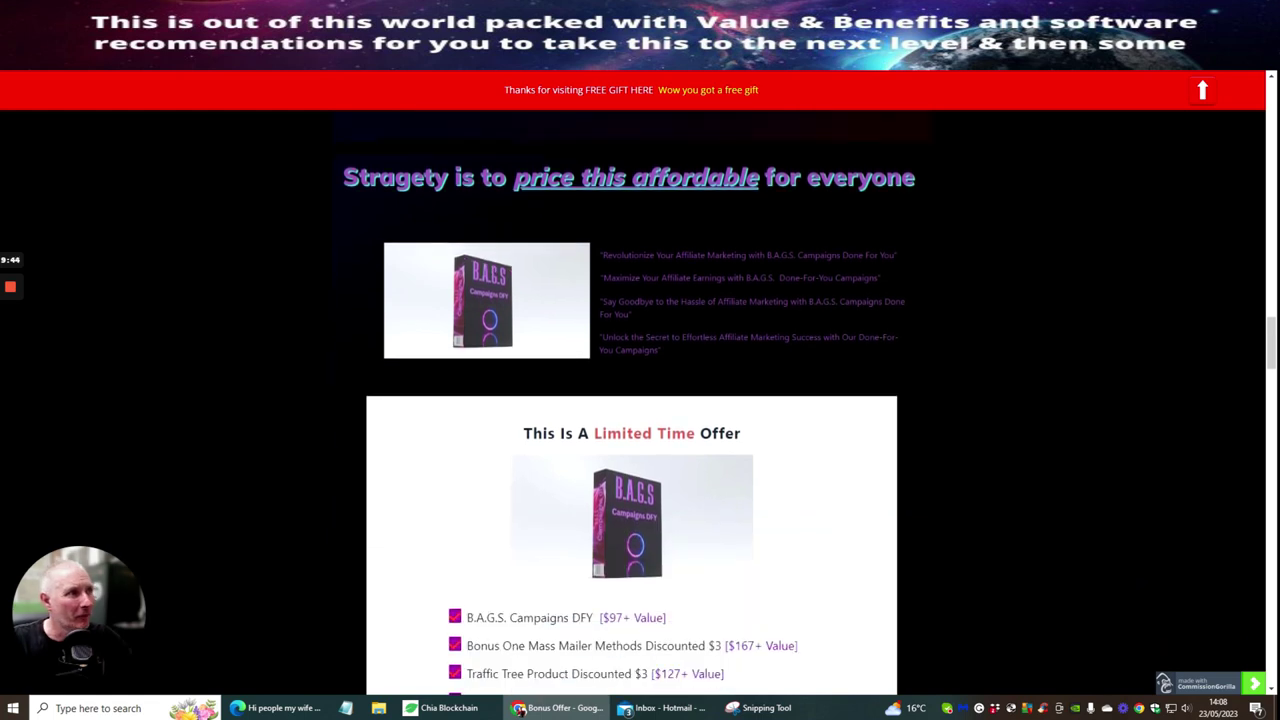